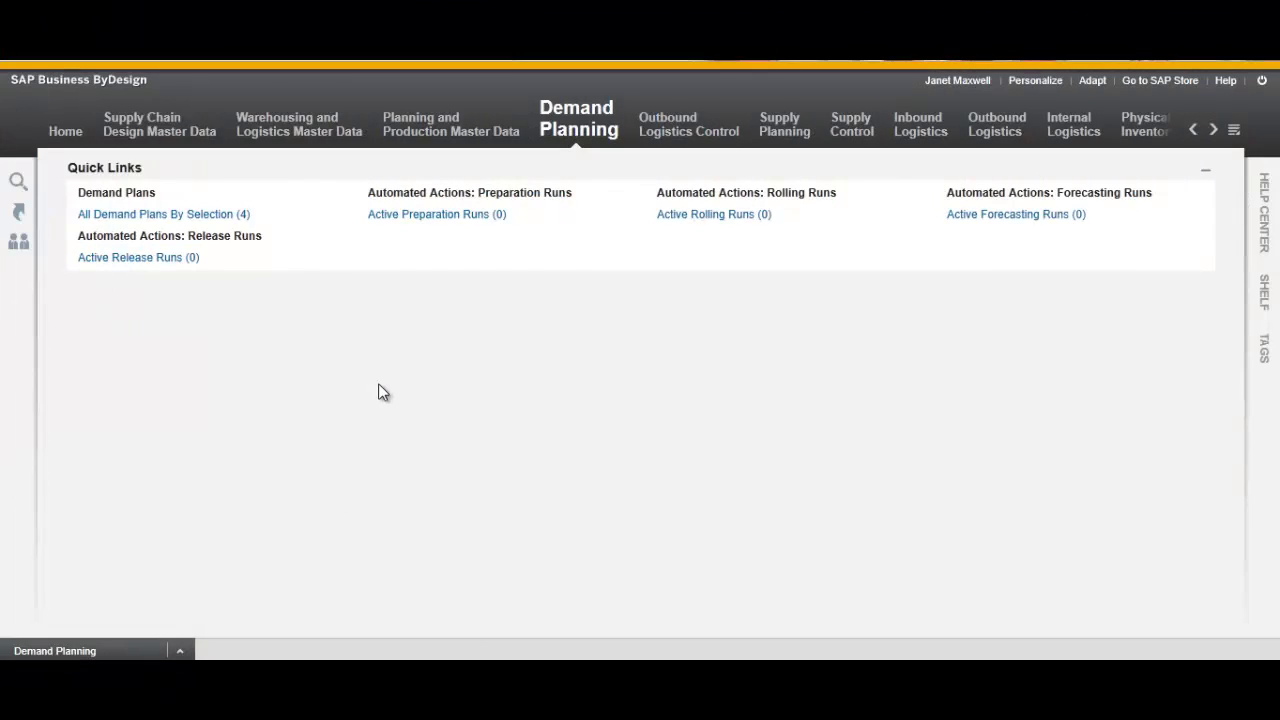
Start a new demand plan from the Demand Planning Common Tasks
mouse_move(576, 131)
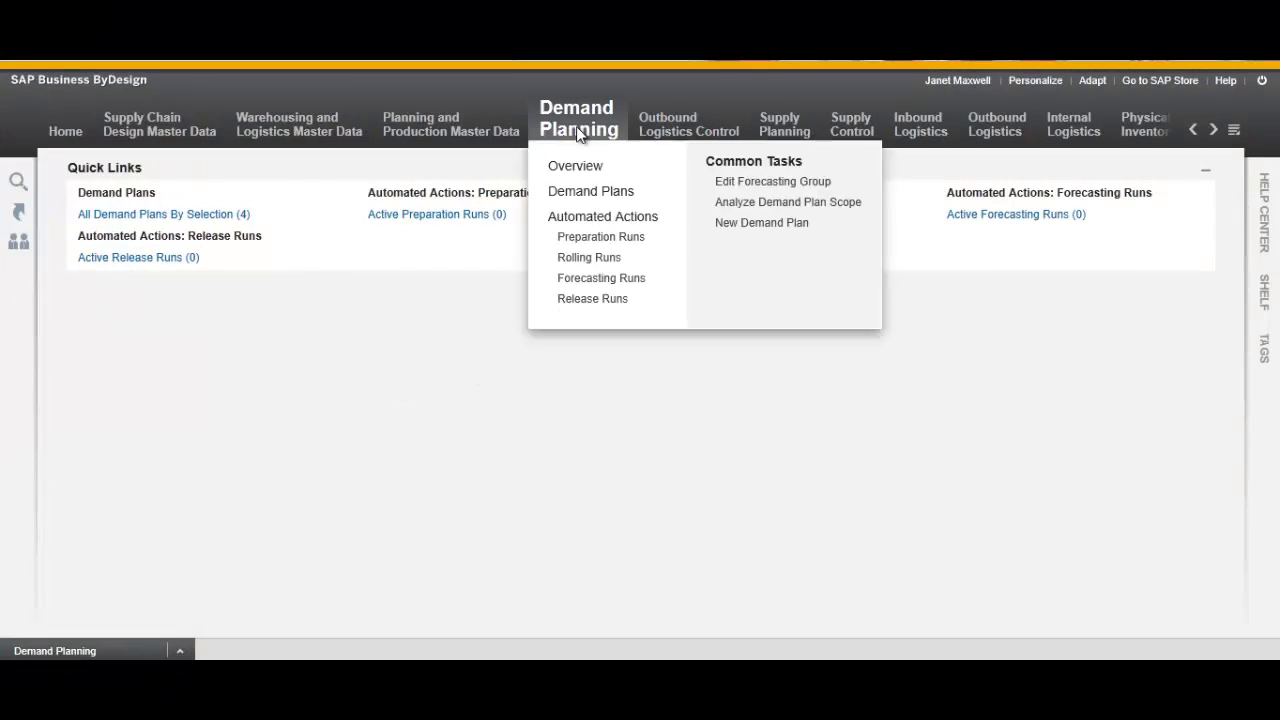
click(729, 220)
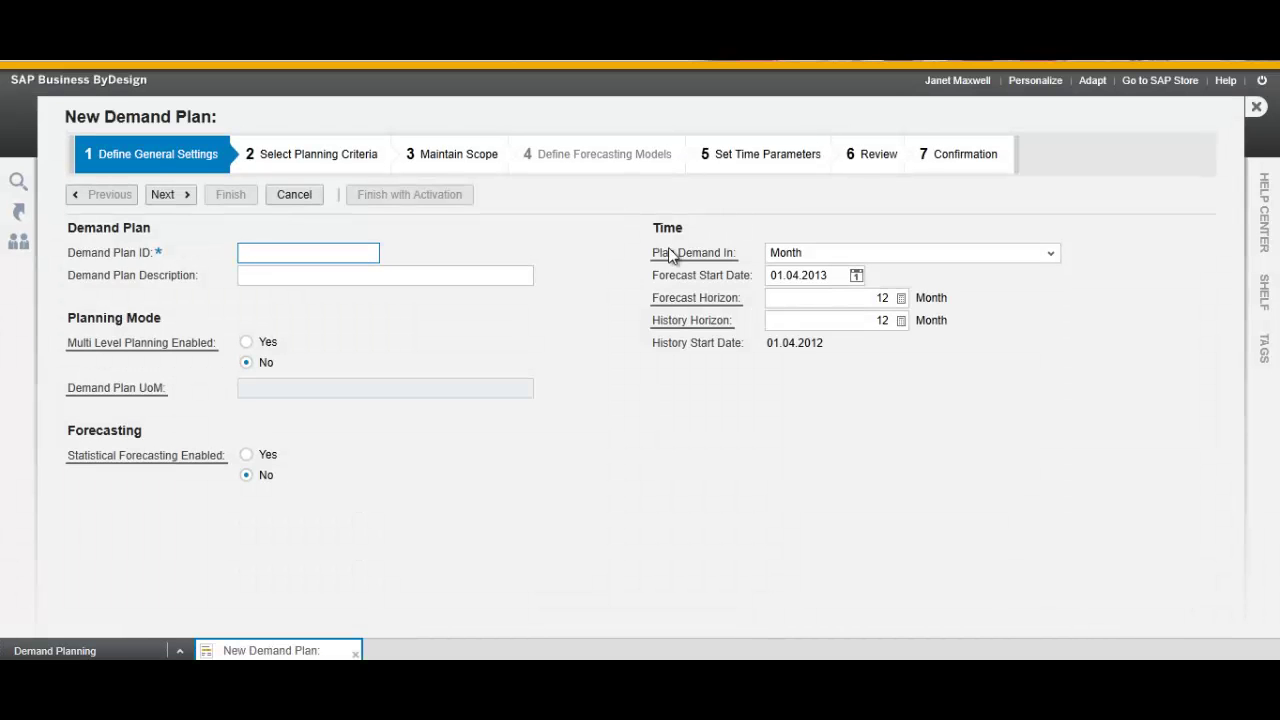
Enter demand plan ID DEMO_DEMPLAN with description 'Demand Planning Test'
click(366, 276)
text(DEMO_DEMPLAN)
key(Tab)
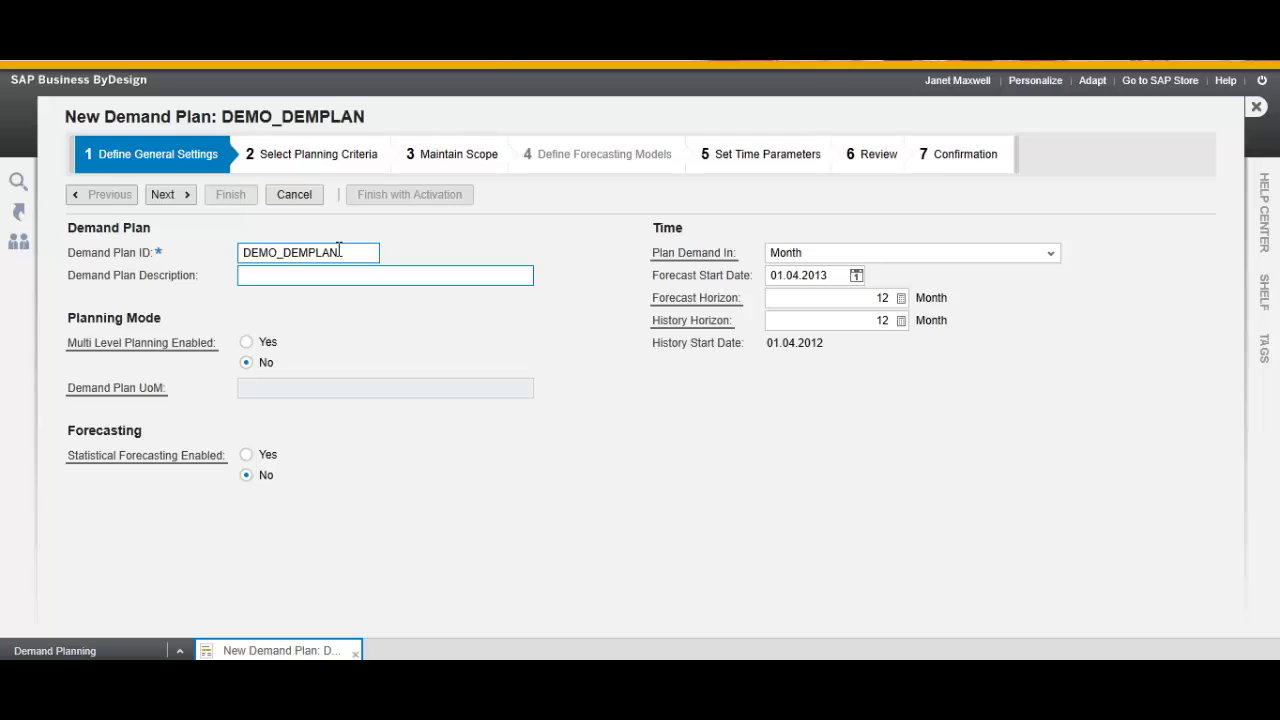
text(Demand Planning Test)
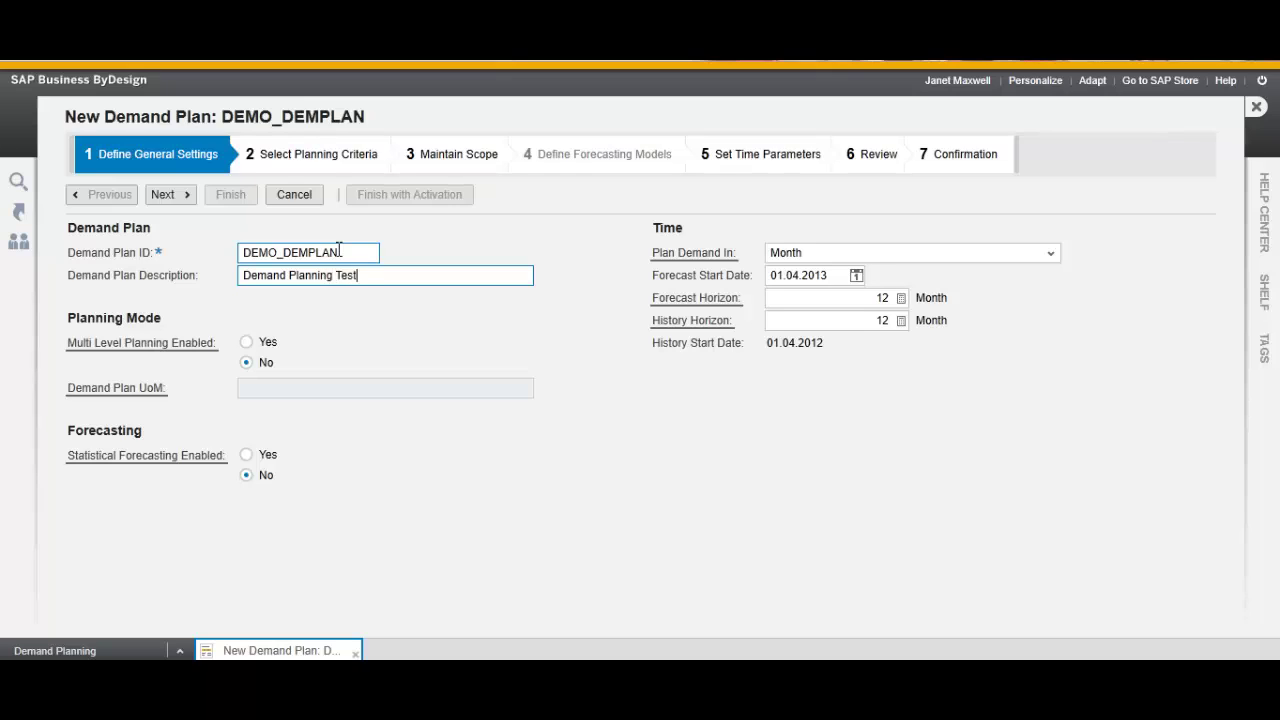
Enable statistical forecasting and set demand planning to weekly periods
click(251, 449)
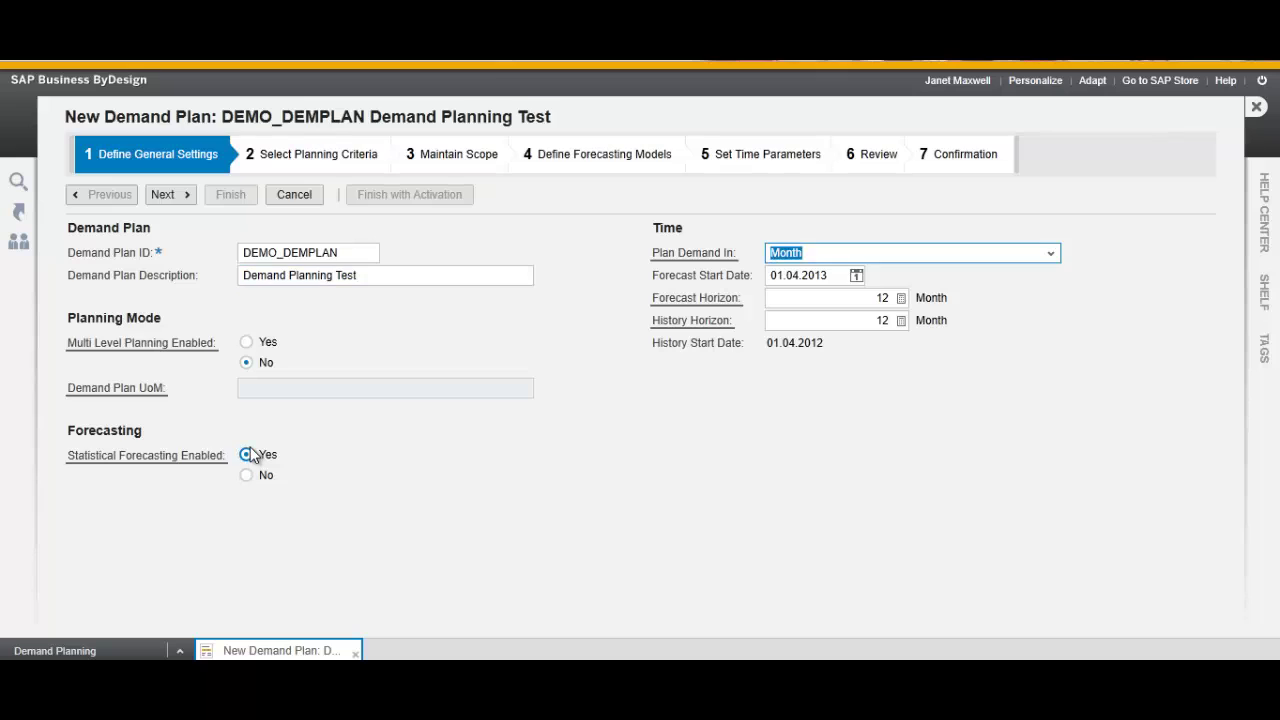
click(1050, 256)
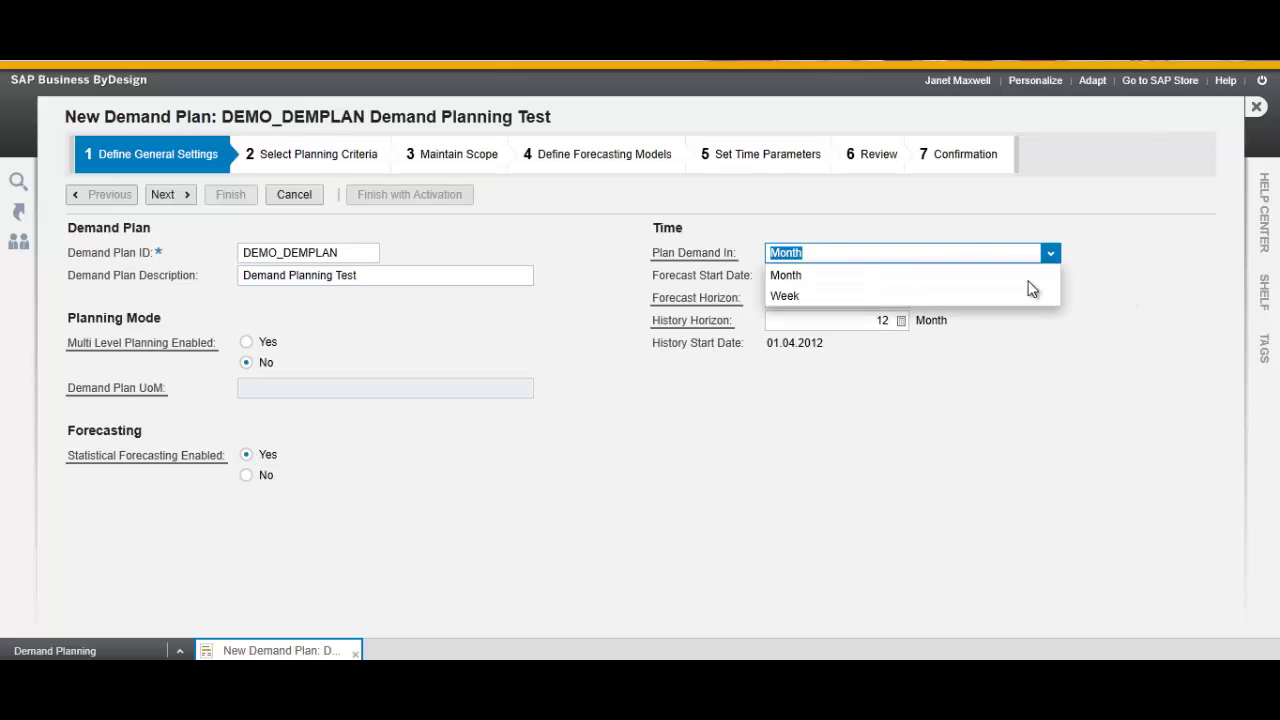
click(1017, 297)
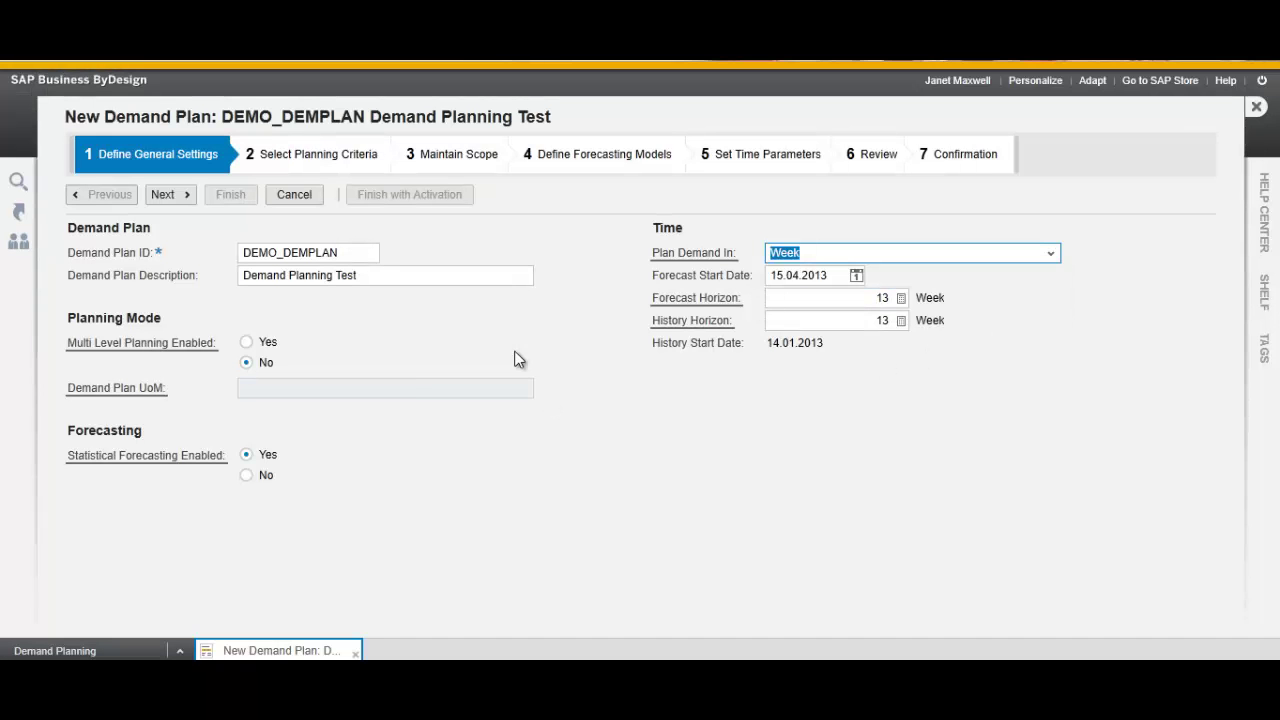
click(178, 194)
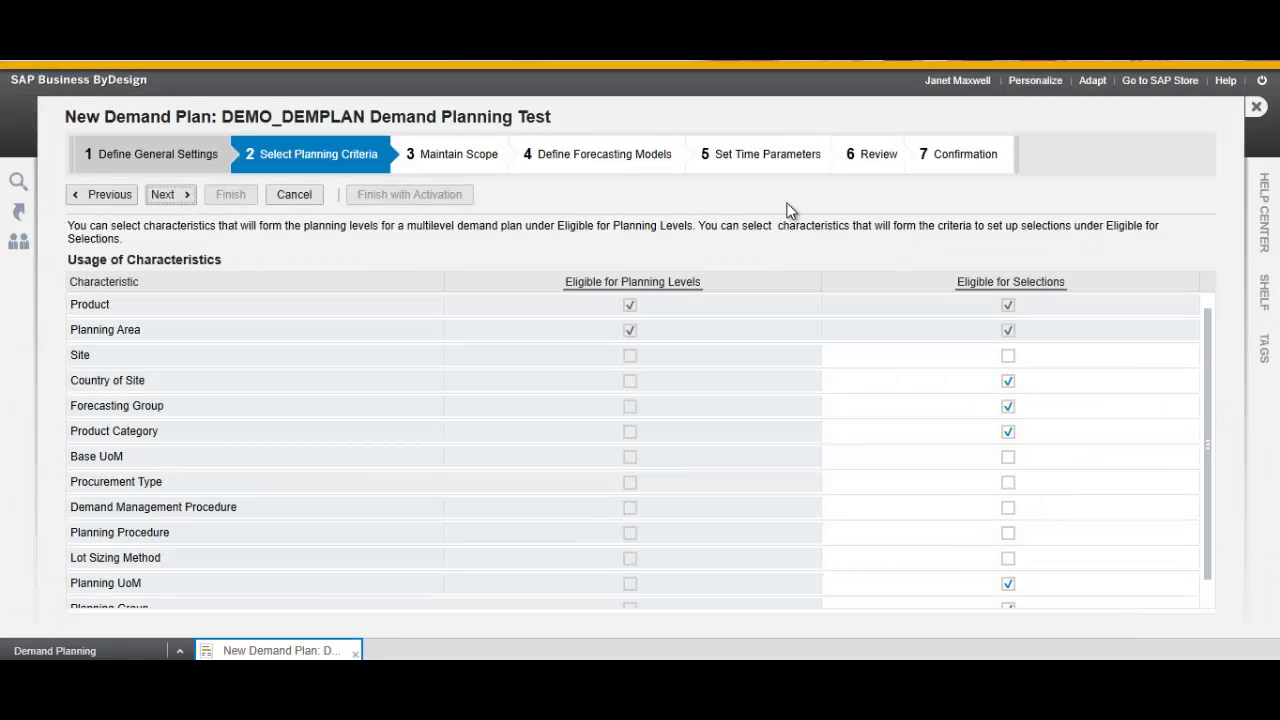
Keep the default planning criteria and add an empty scope row
mouse_move(1205, 378)
mouse_down()
mouse_move(1205, 442)
mouse_move(1202, 363)
mouse_up()
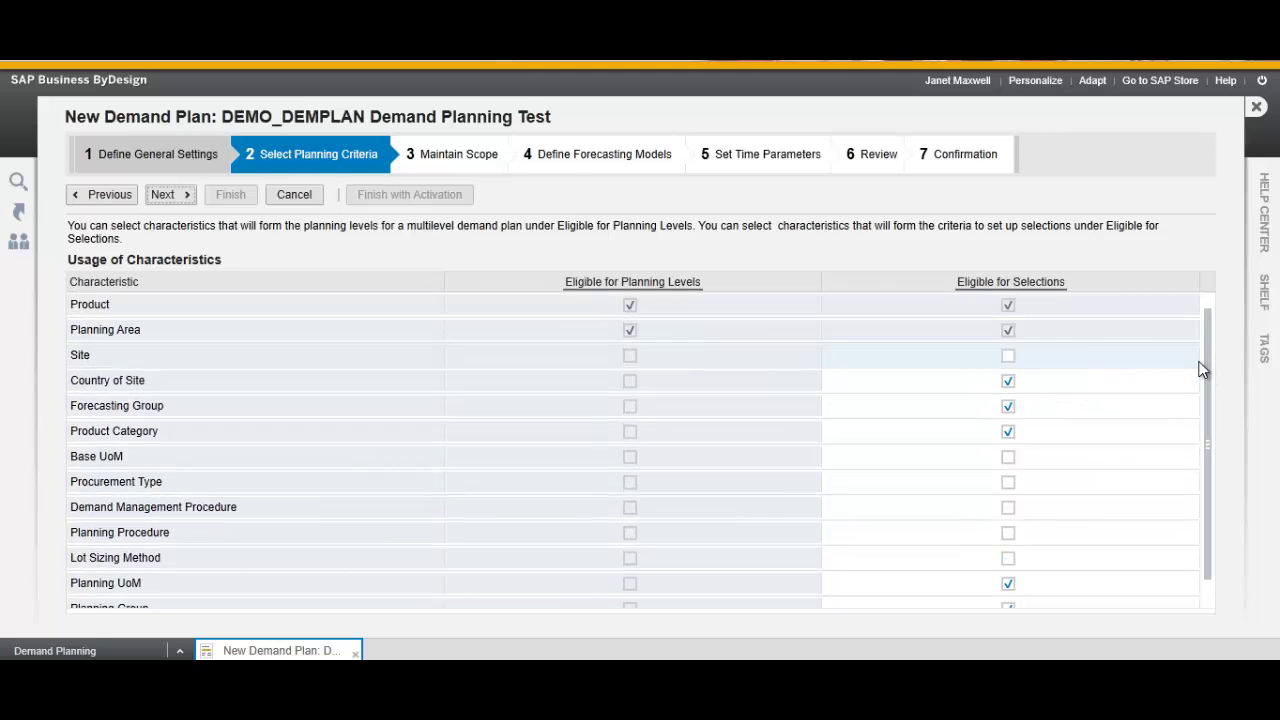
click(169, 194)
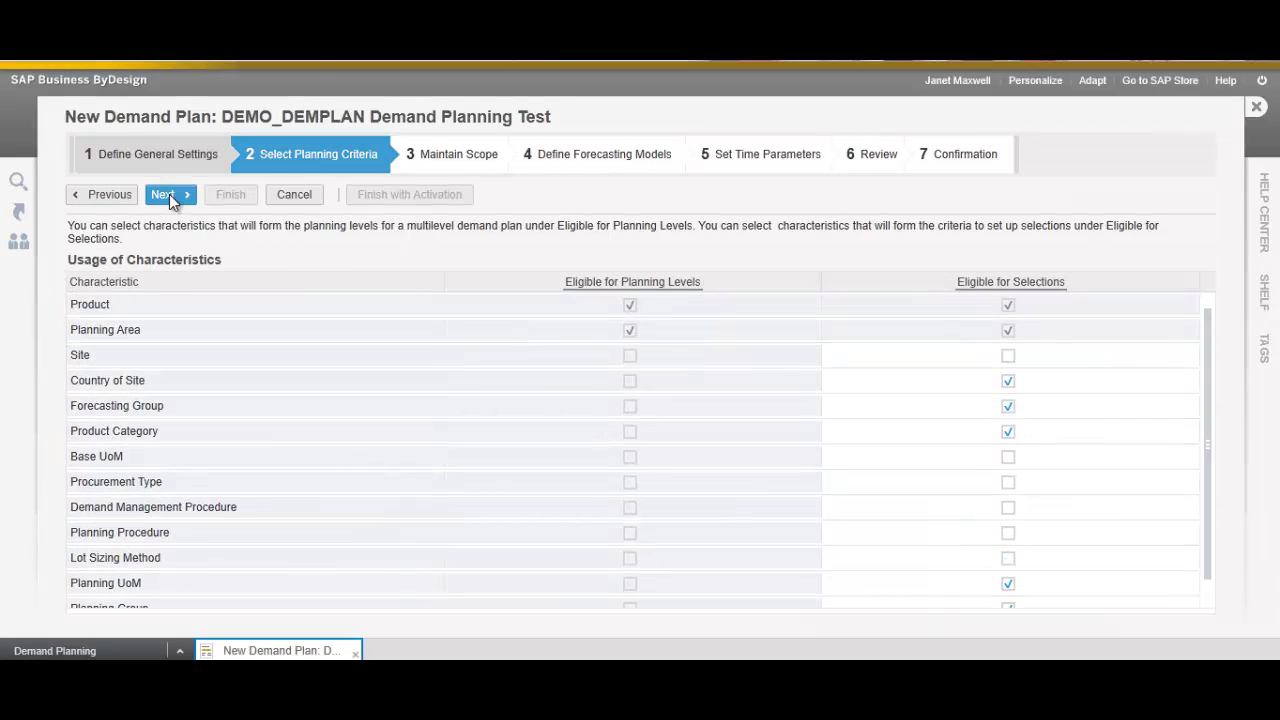
click(120, 274)
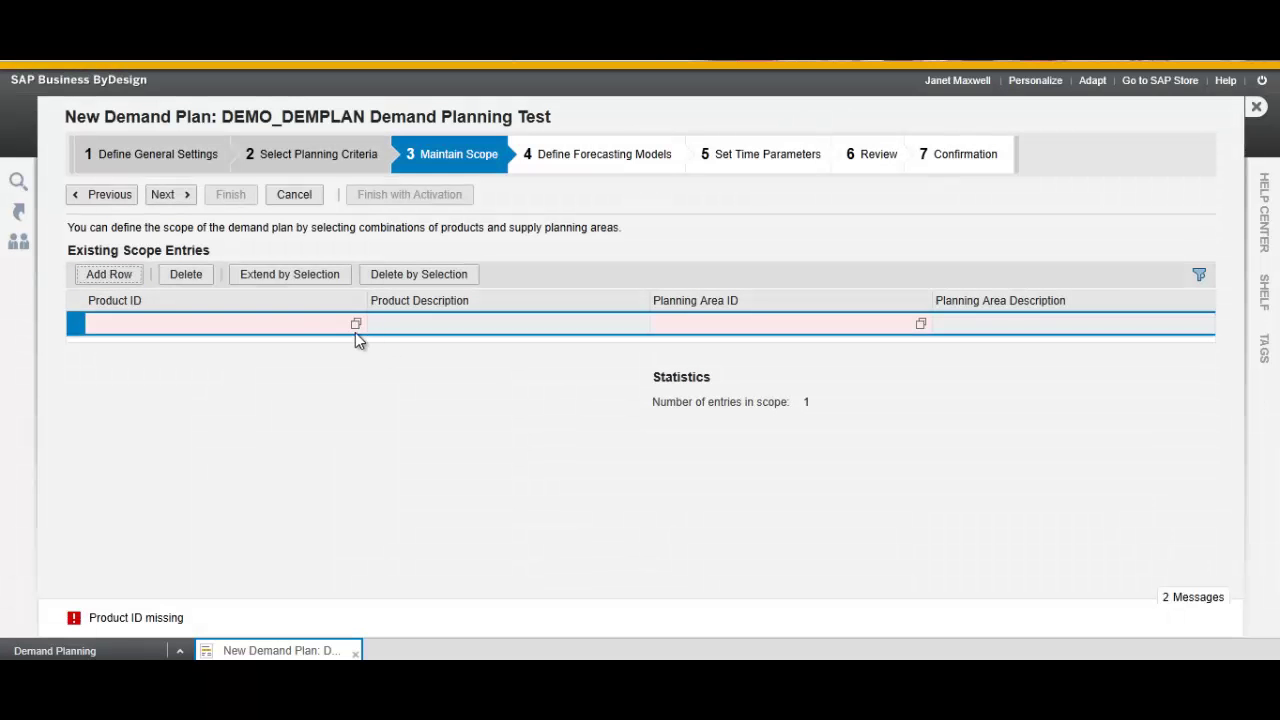
Set the scope row's product to FP-VEGSLBRBR01 via a value-help search for FP
click(354, 324)
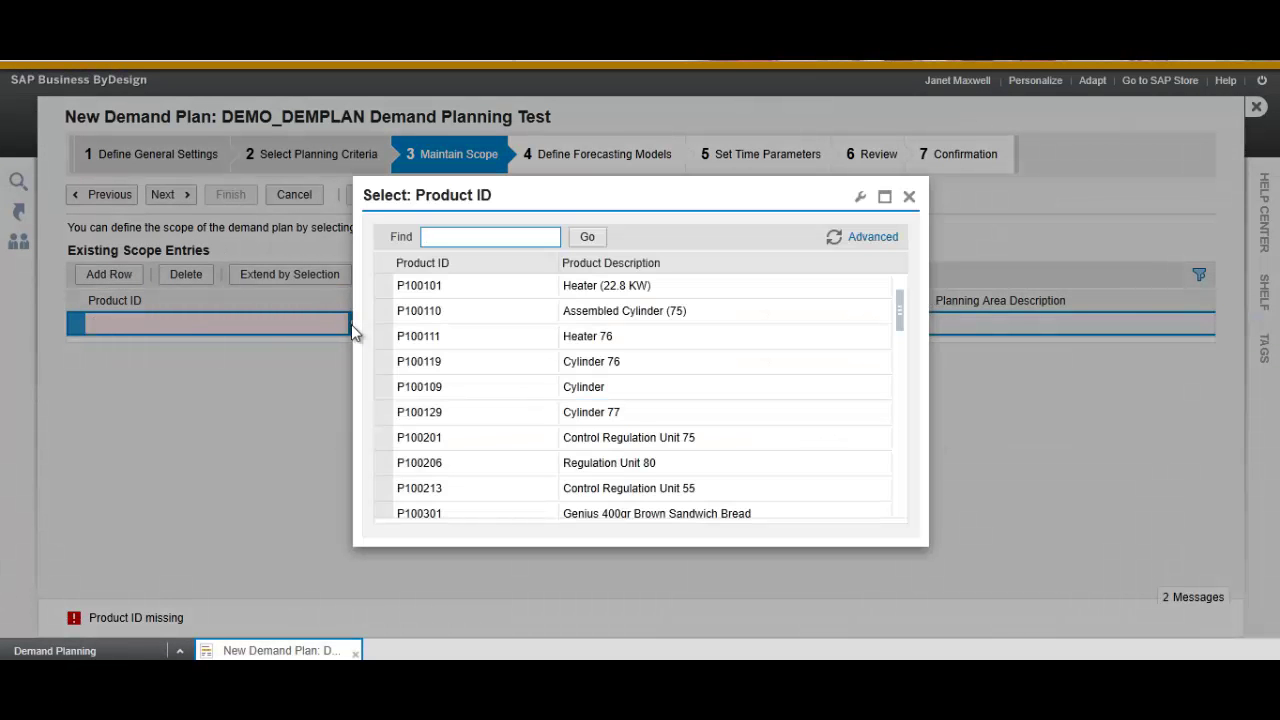
drag(900, 318, 892, 515)
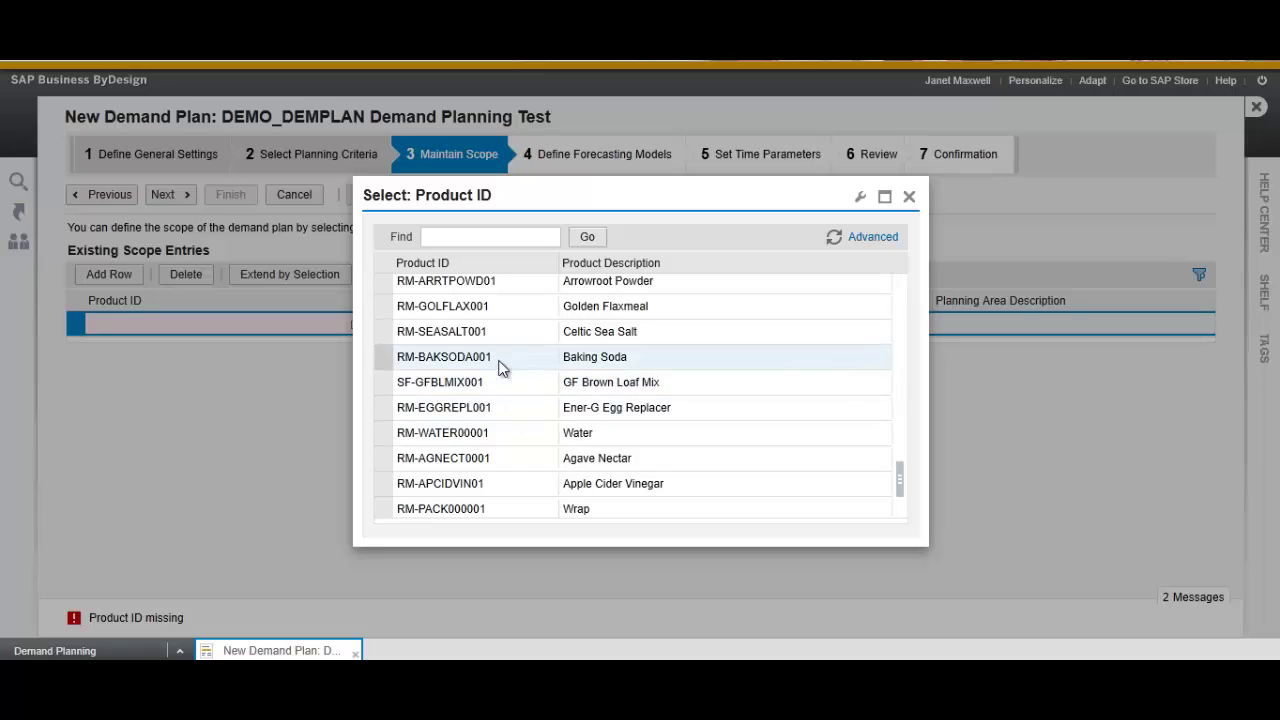
click(465, 232)
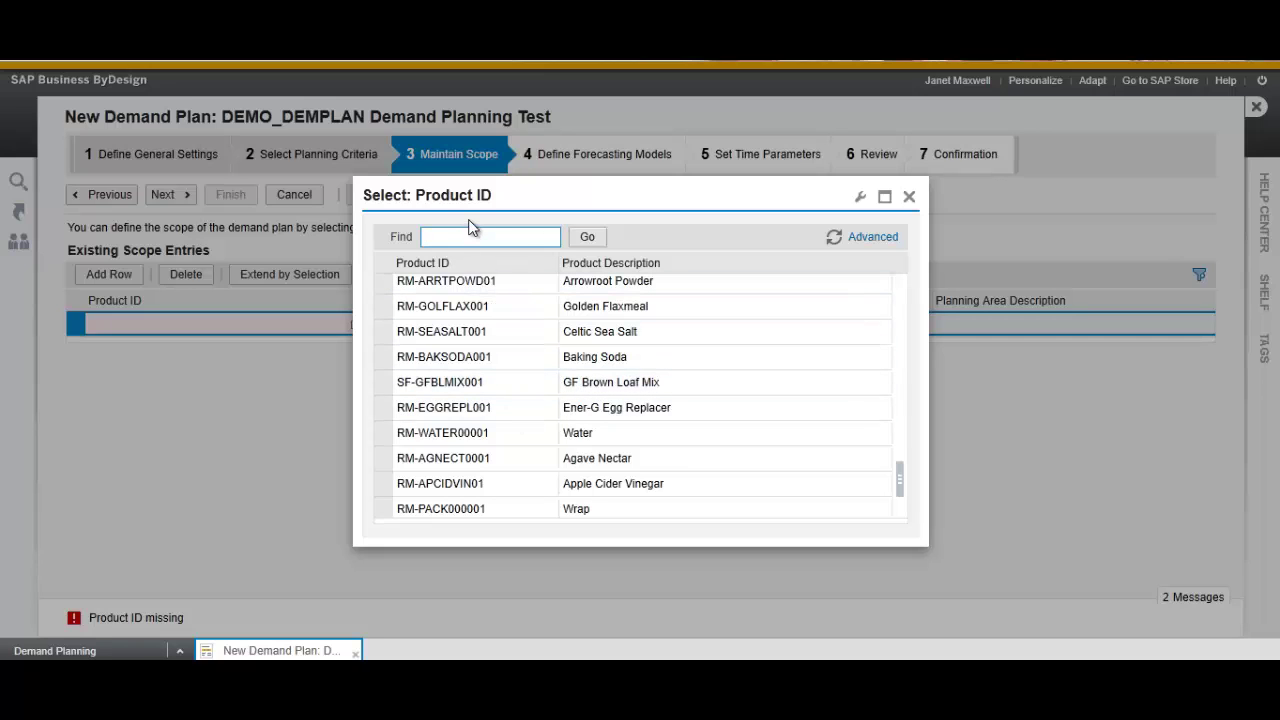
text(FP*)
key(Return)
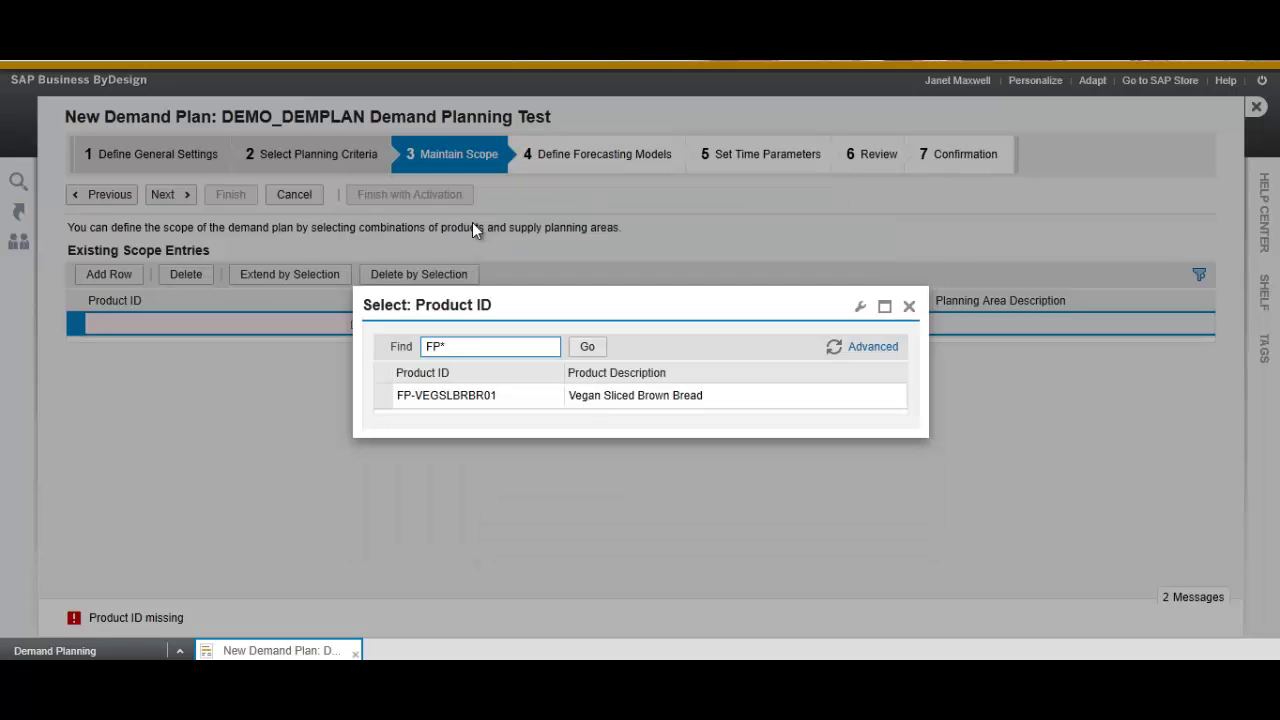
click(377, 399)
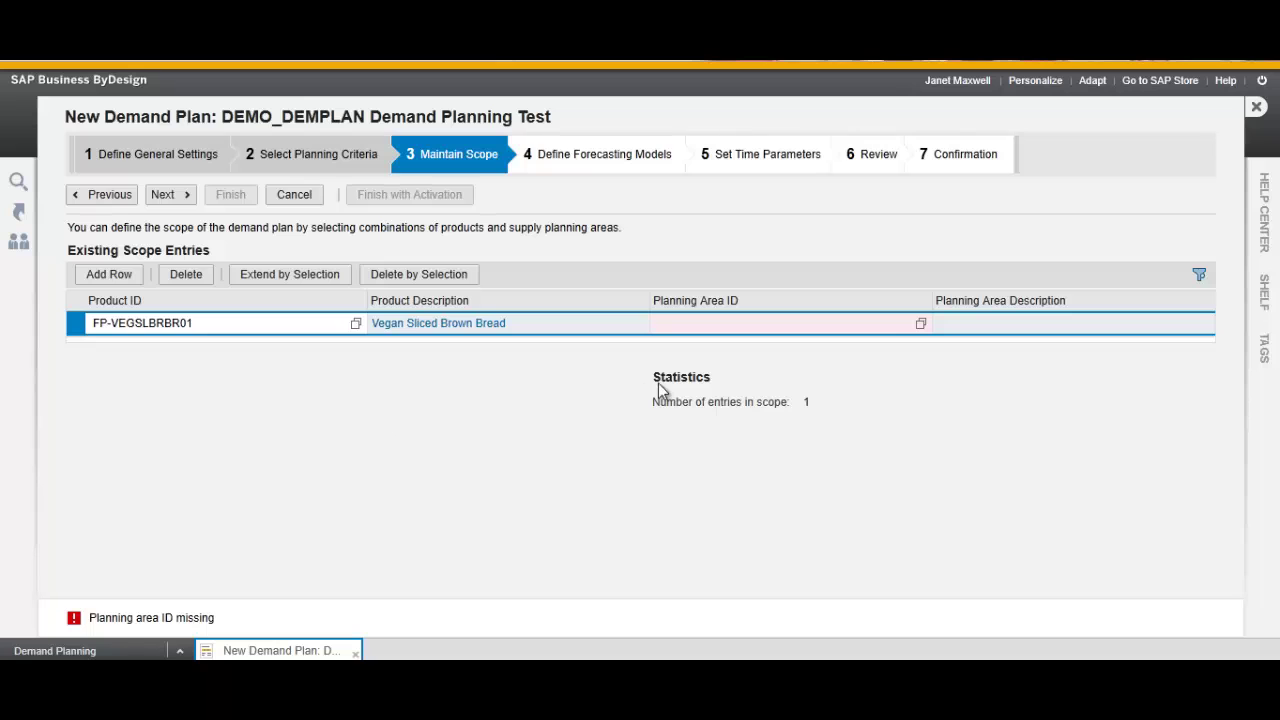
Assign planning area P1100 to the entry and bring up Extend by Selection
click(920, 323)
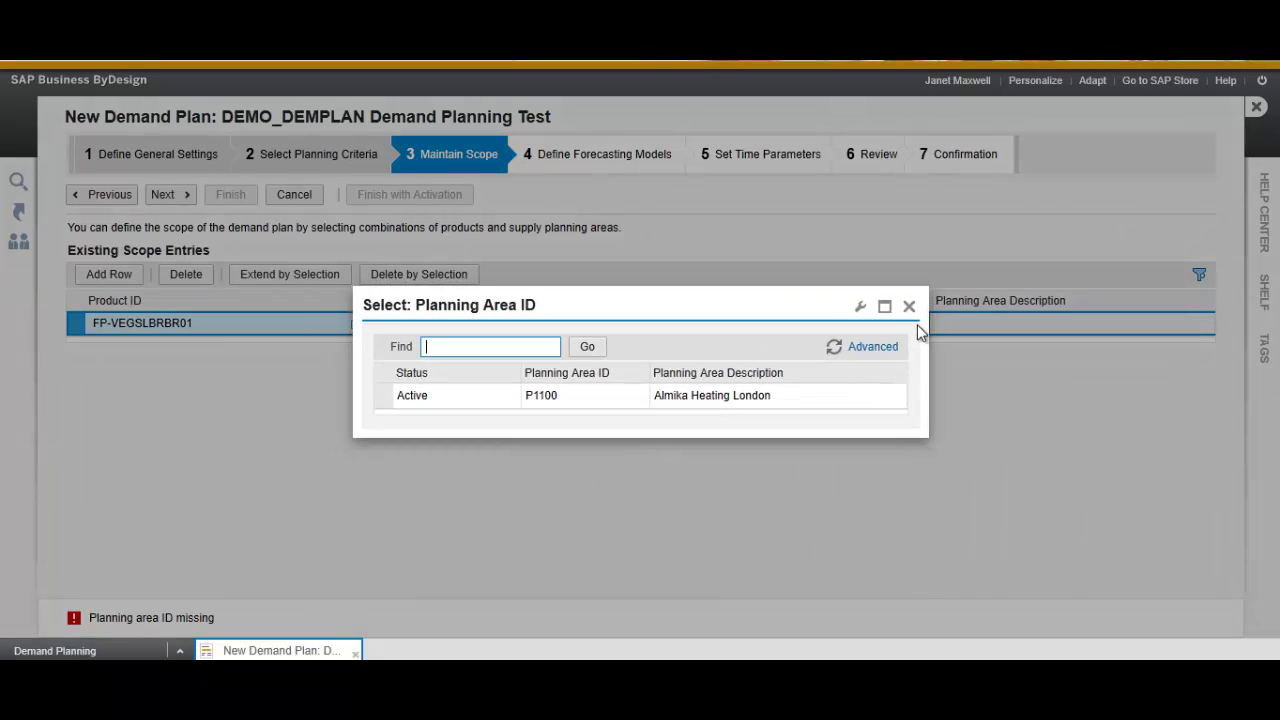
click(795, 403)
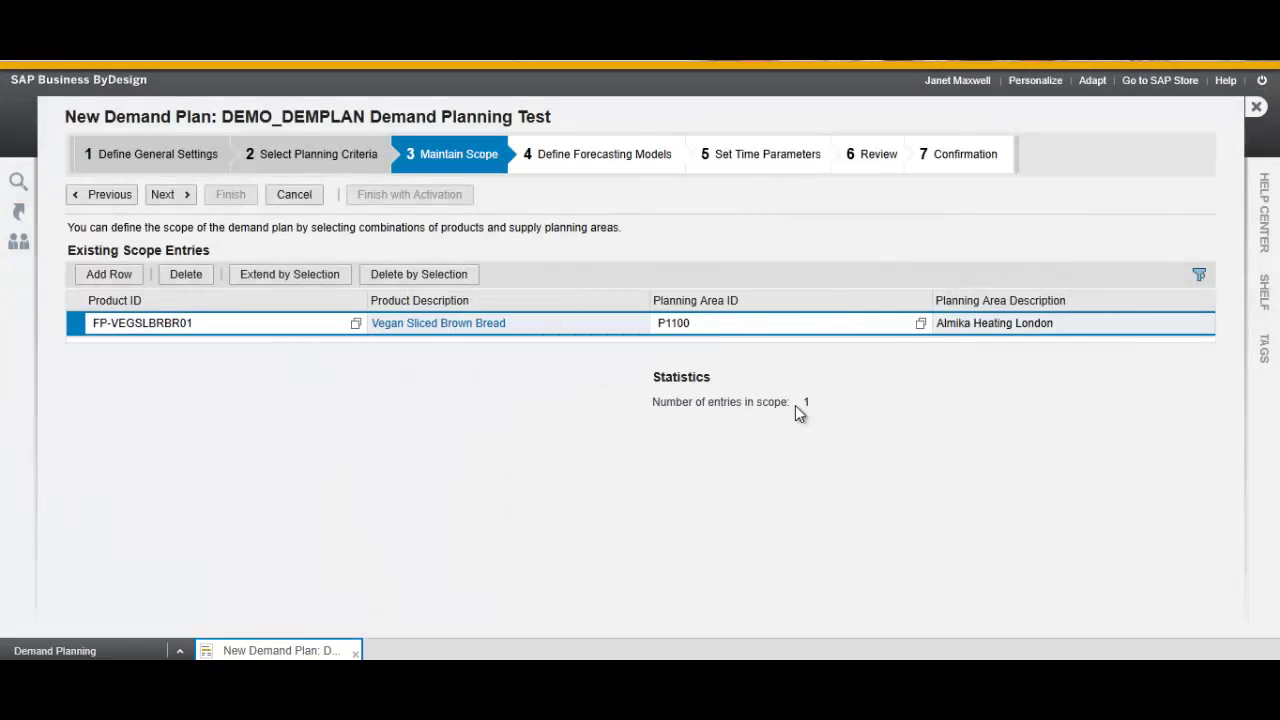
click(316, 275)
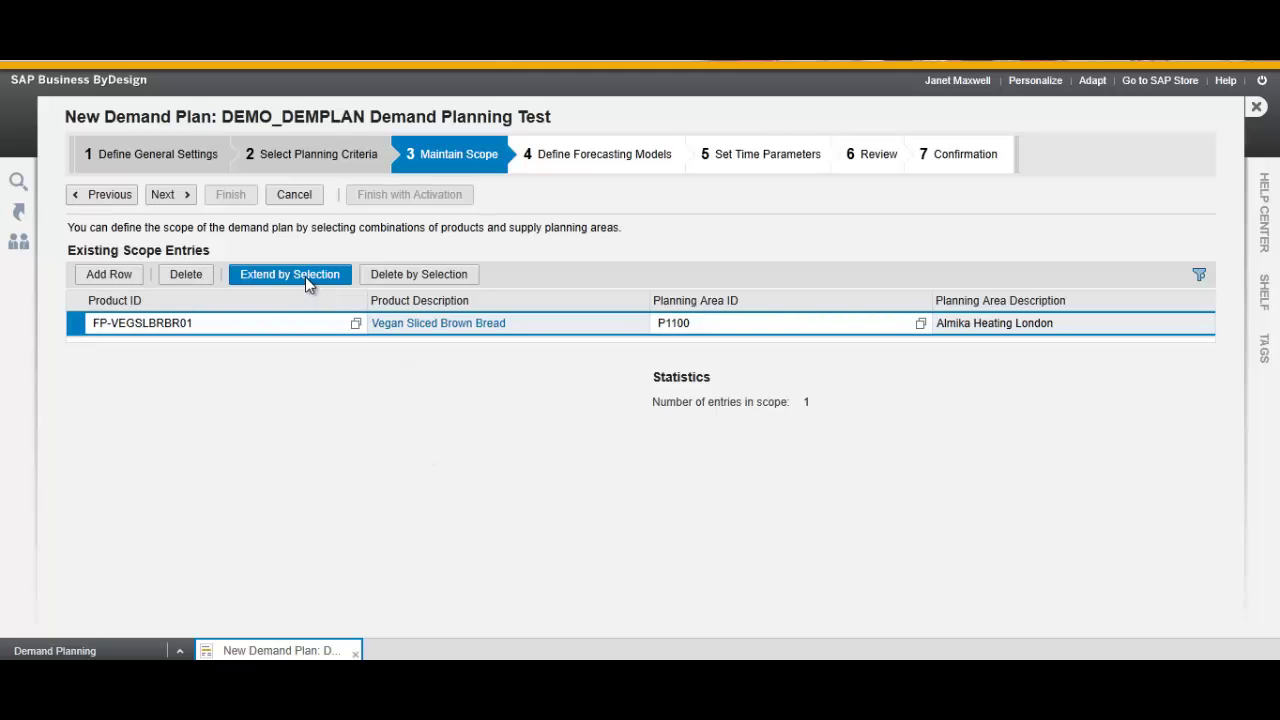
click(305, 276)
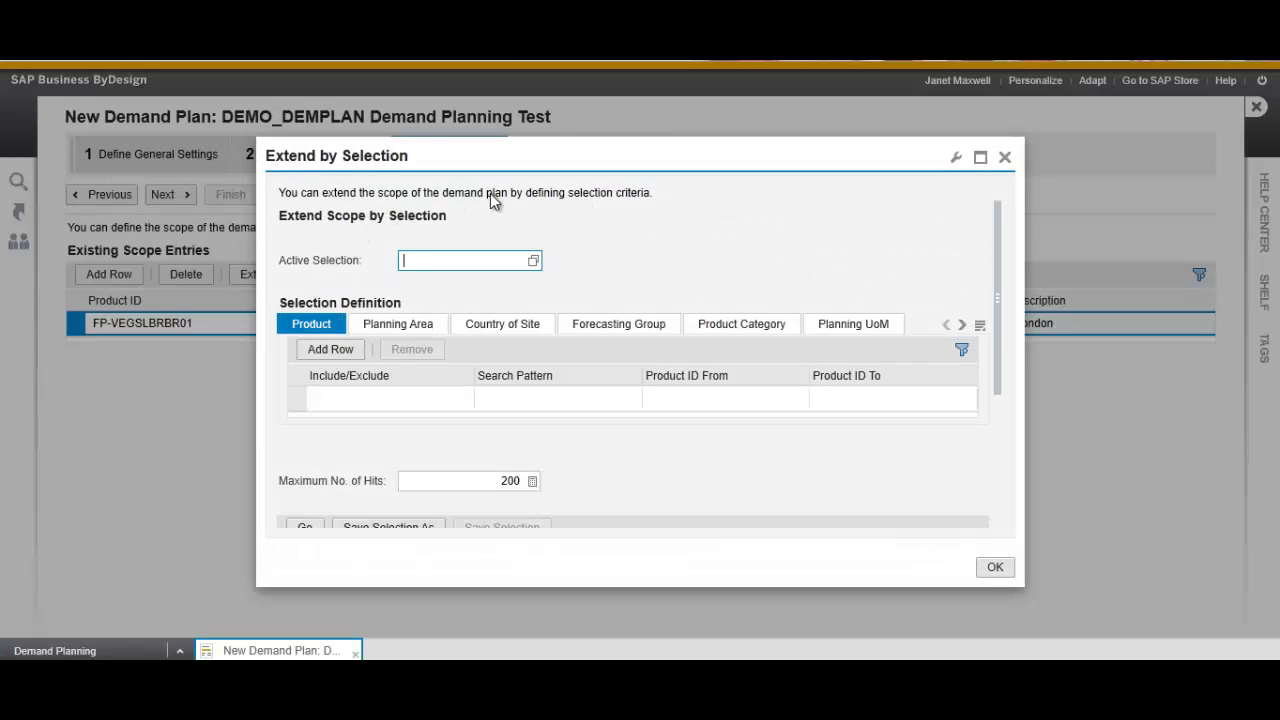
click(1005, 159)
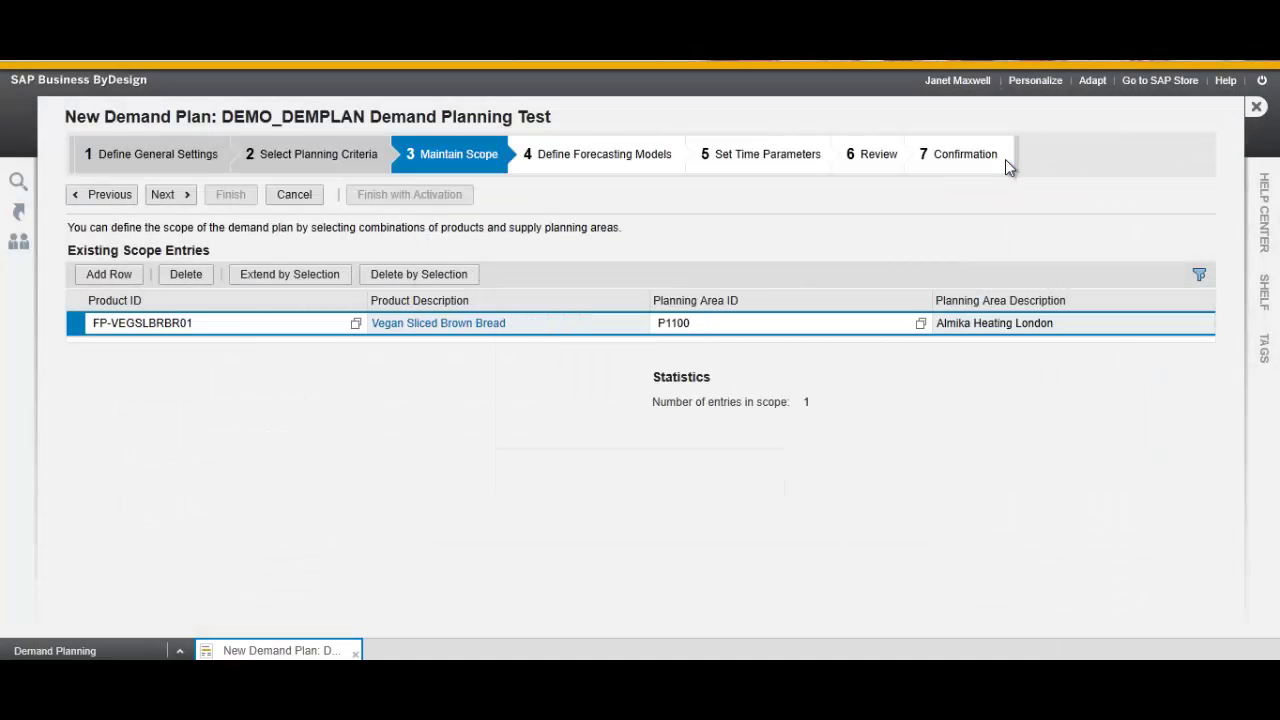
click(162, 198)
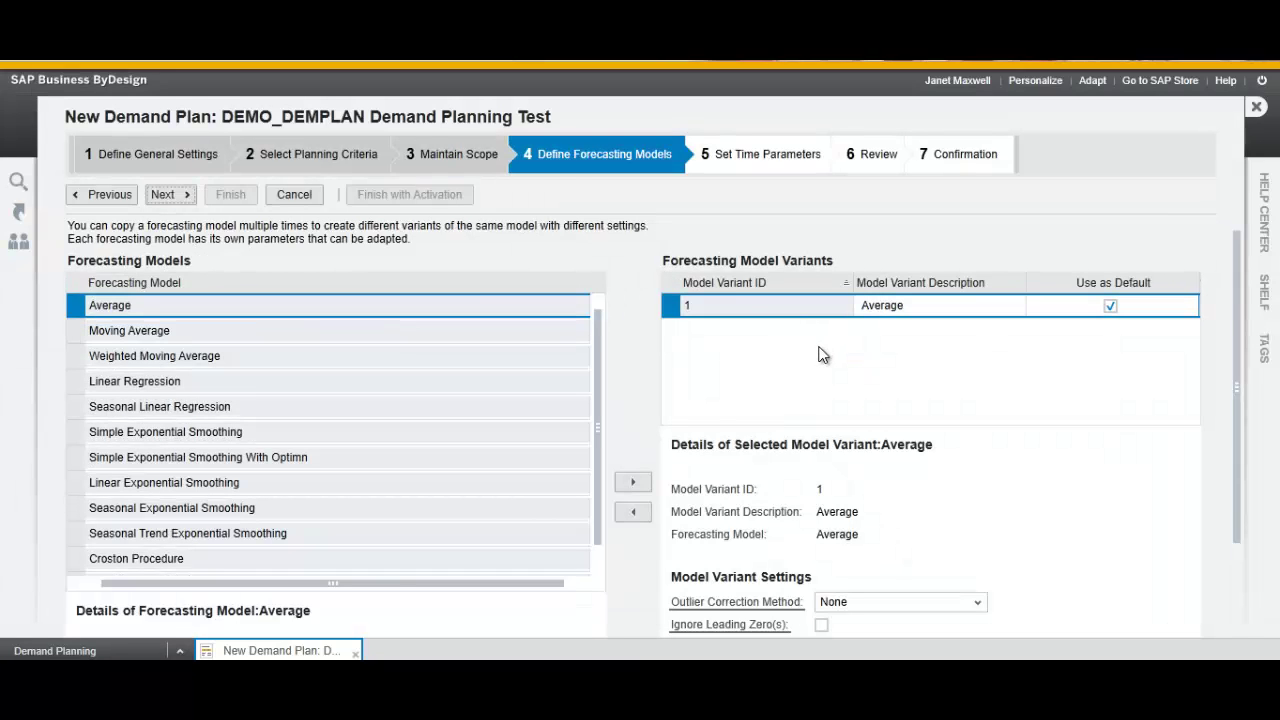
Add Moving Average as model variant 2 and make it the default
click(520, 336)
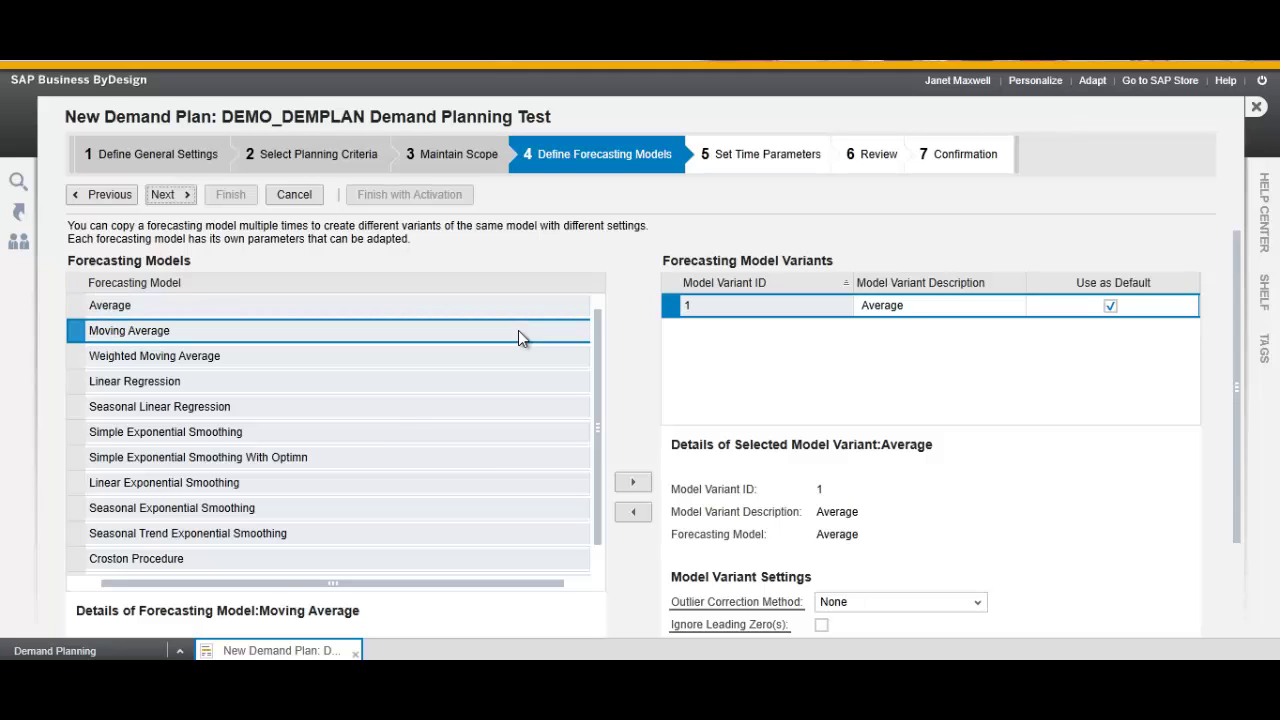
click(633, 483)
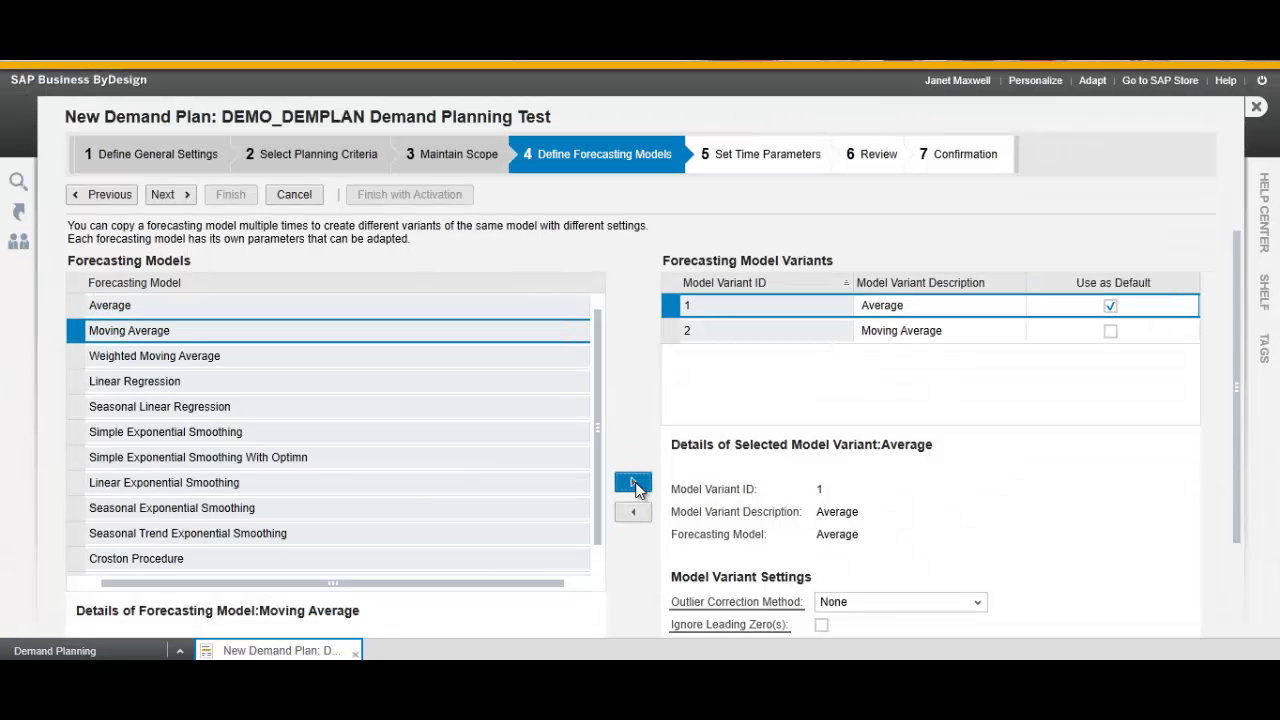
click(1110, 331)
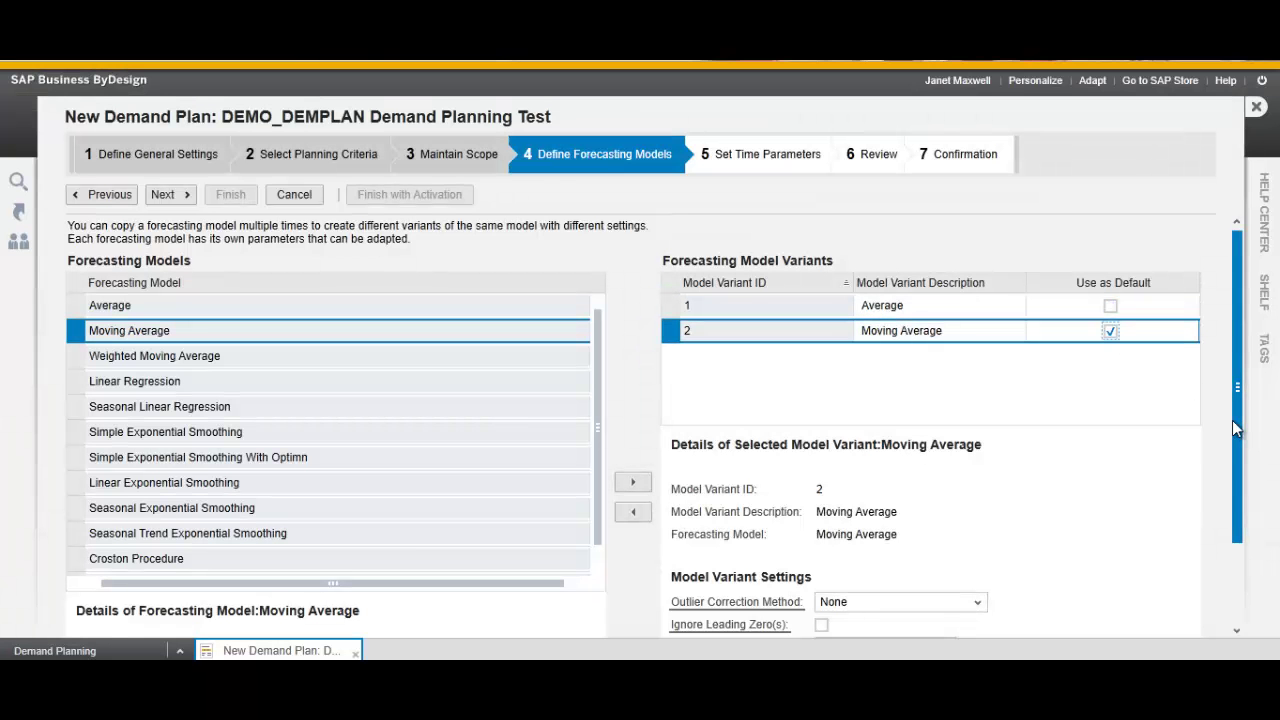
drag(1232, 420, 1244, 516)
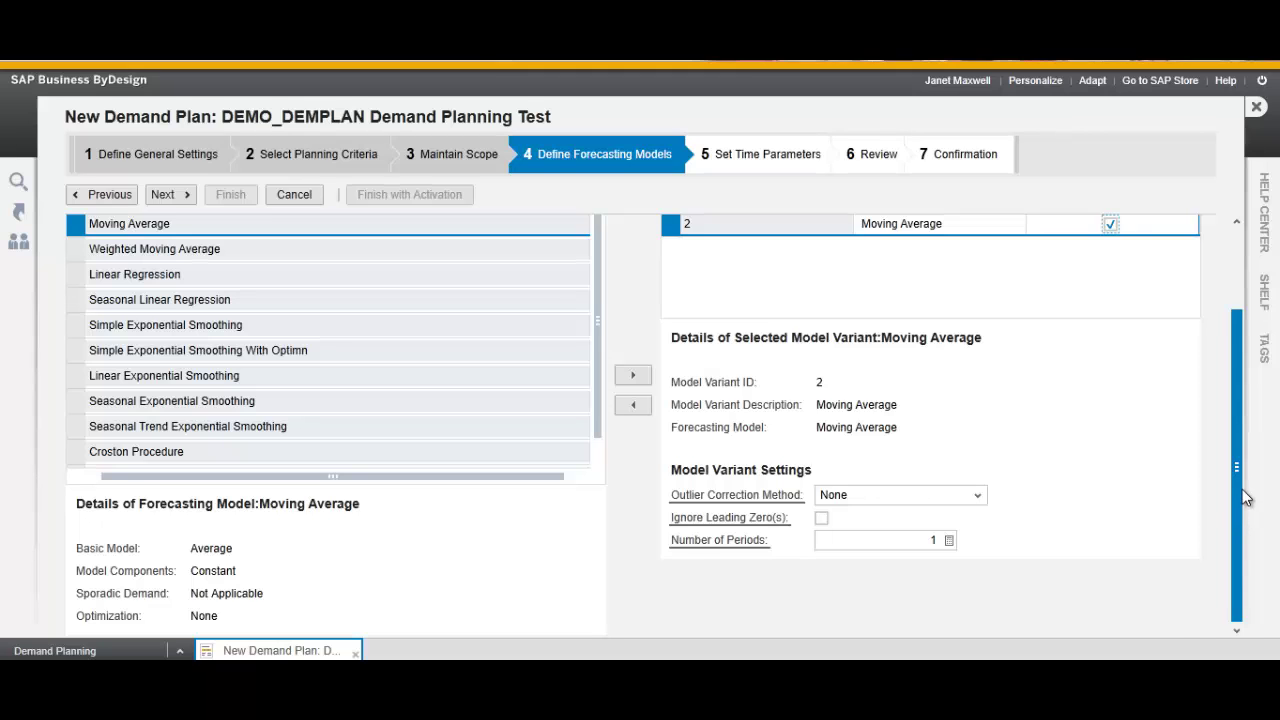
drag(1247, 499, 1242, 383)
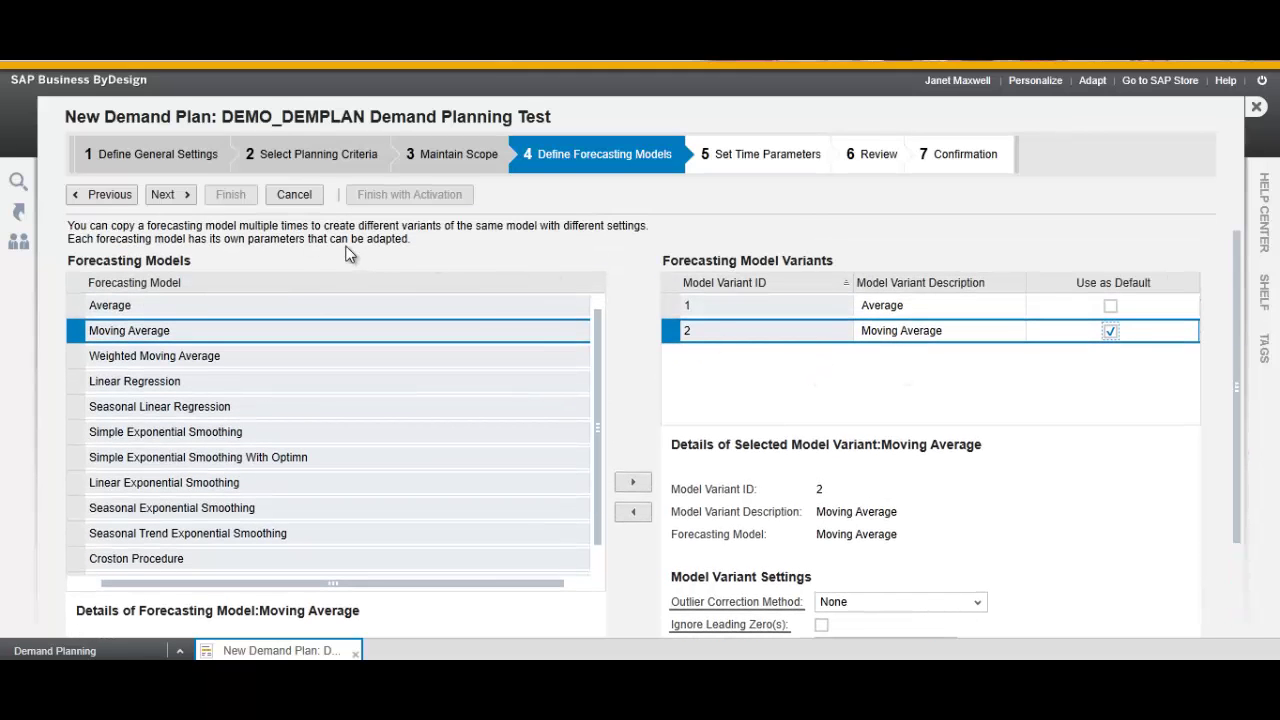
click(169, 194)
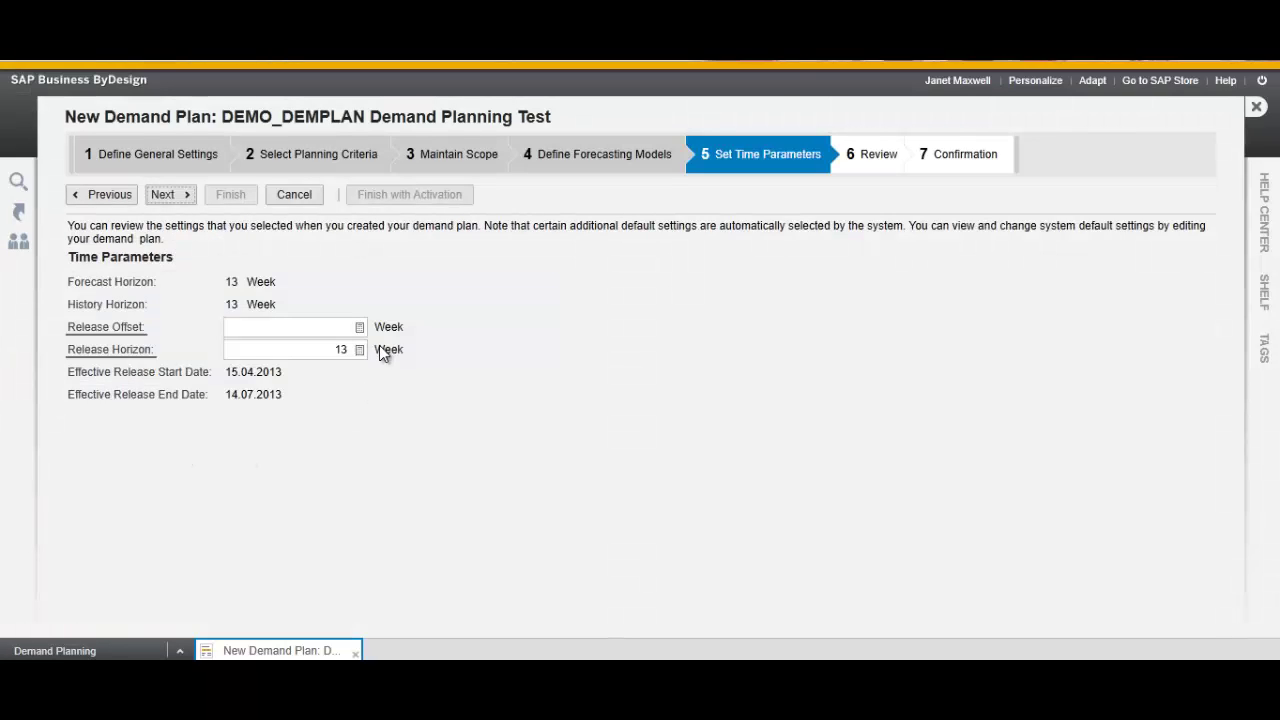
Review DEMO_DEMPLAN, finish it with activation, and close the wizard
click(172, 200)
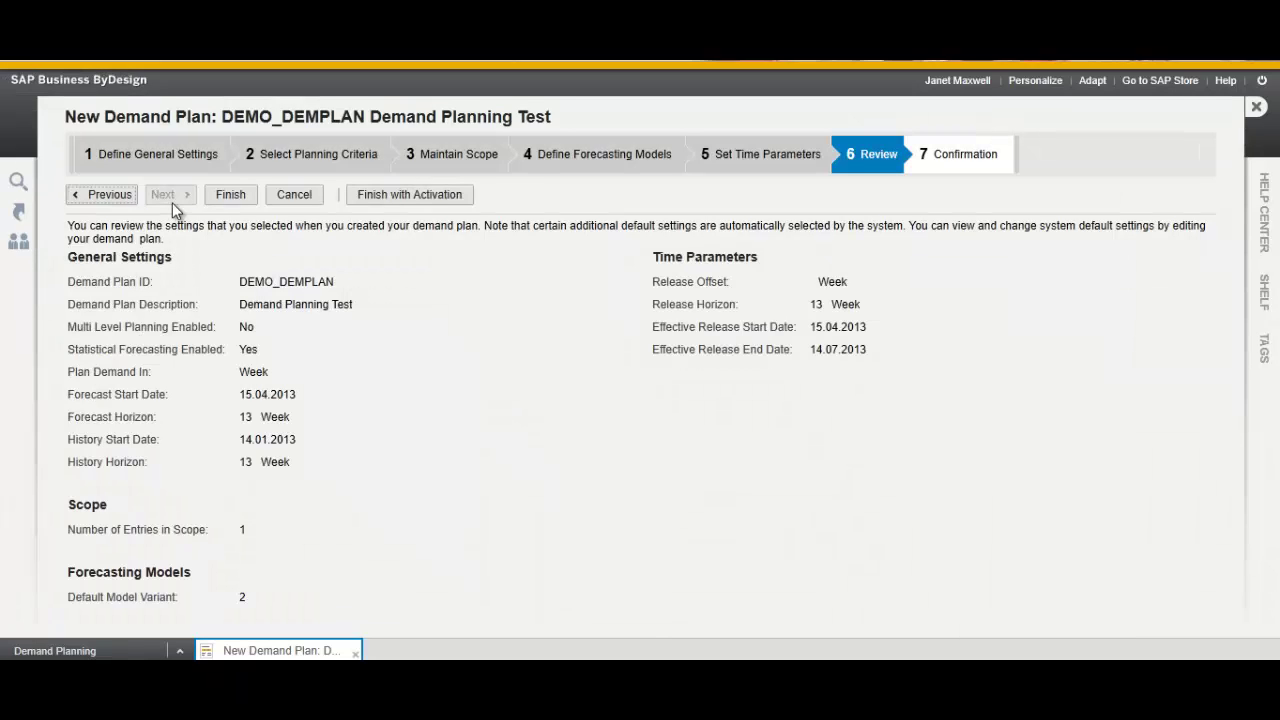
click(428, 199)
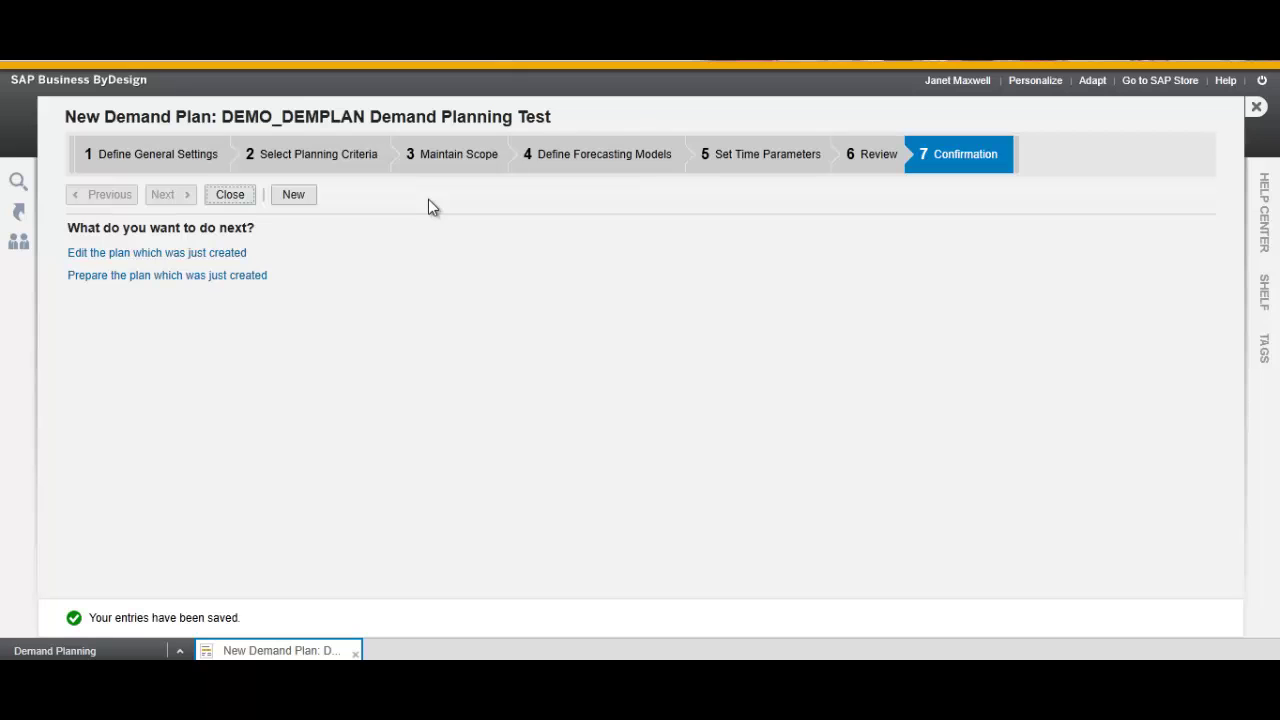
click(231, 196)
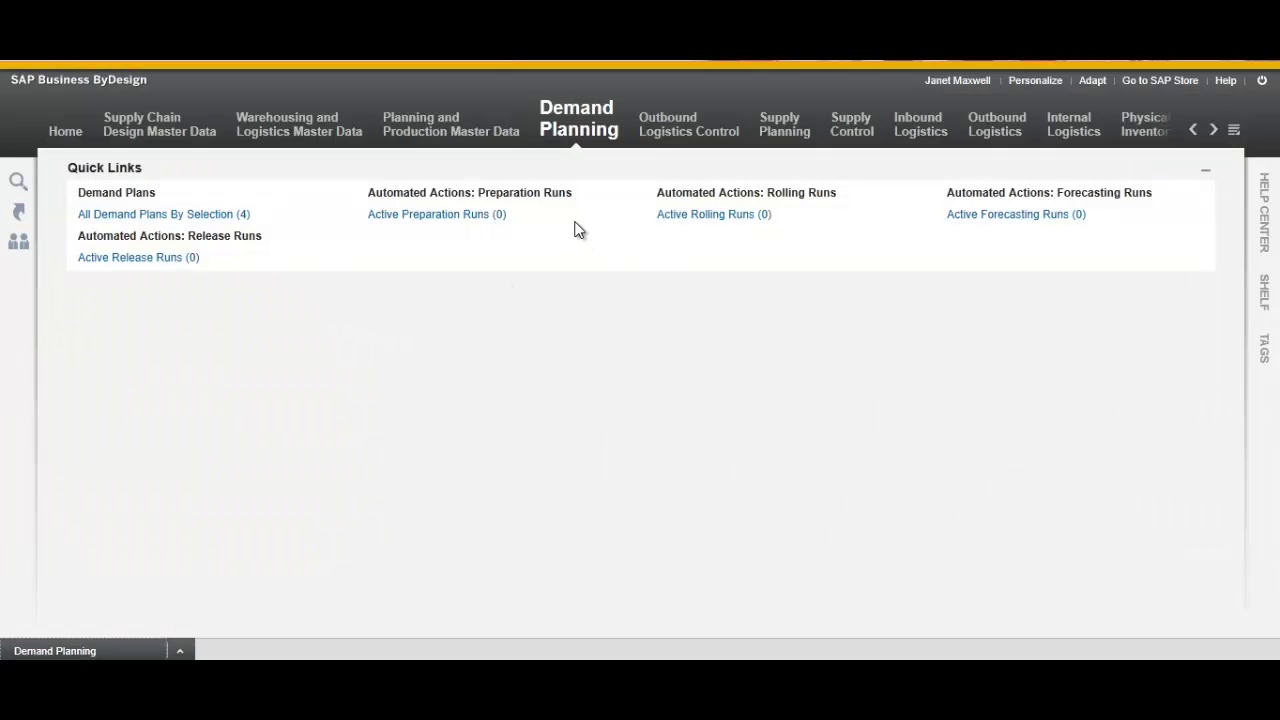
Open DEMO_DEMPLAN's planning board from the Demand Plans list
mouse_move(592, 115)
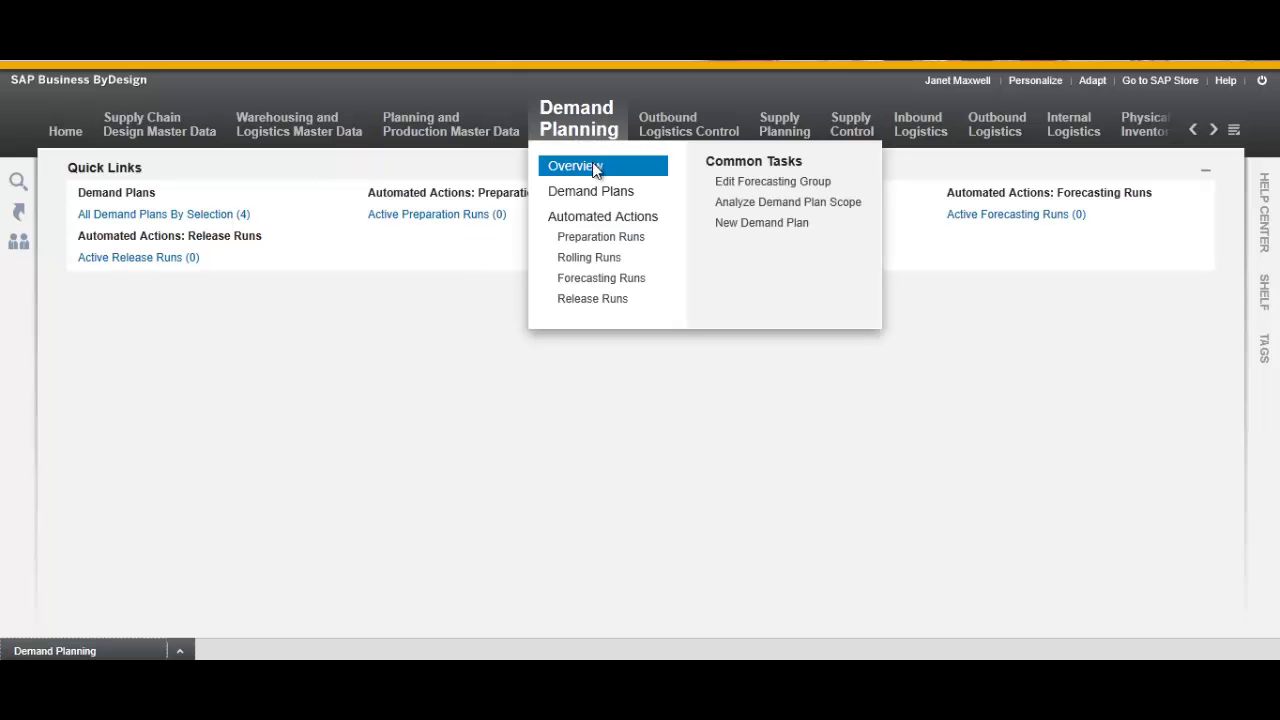
click(594, 190)
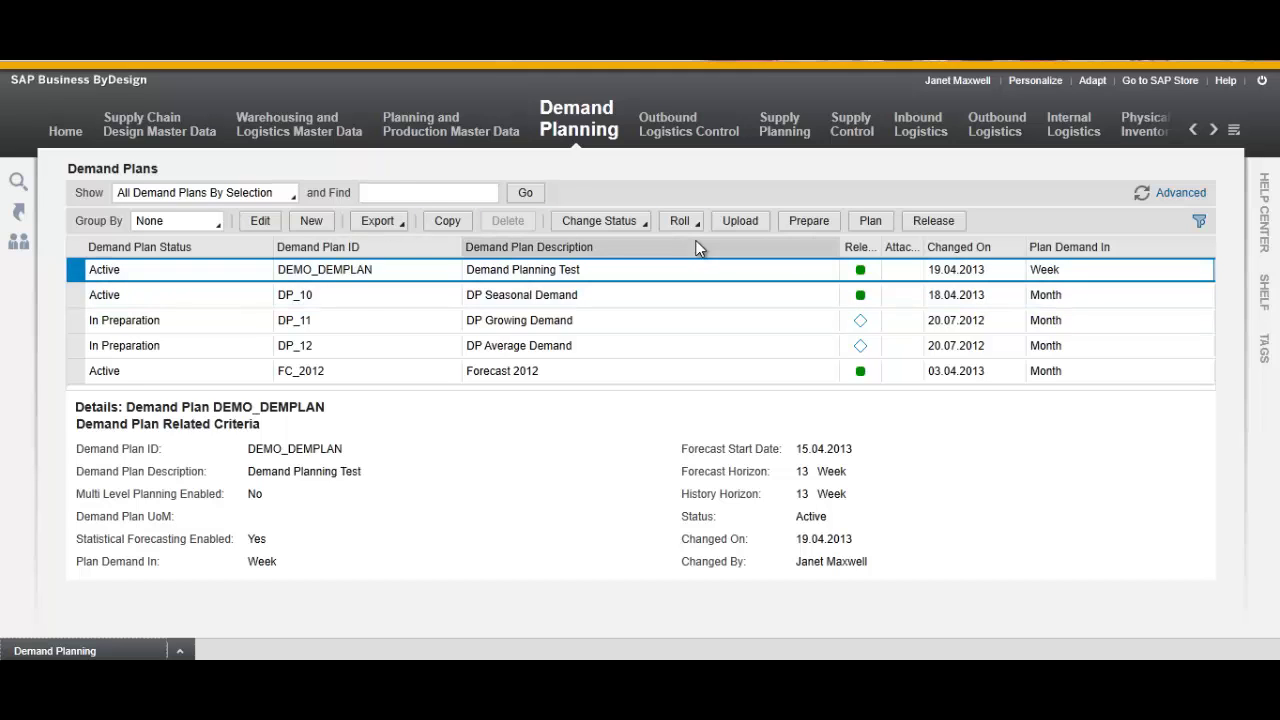
click(868, 220)
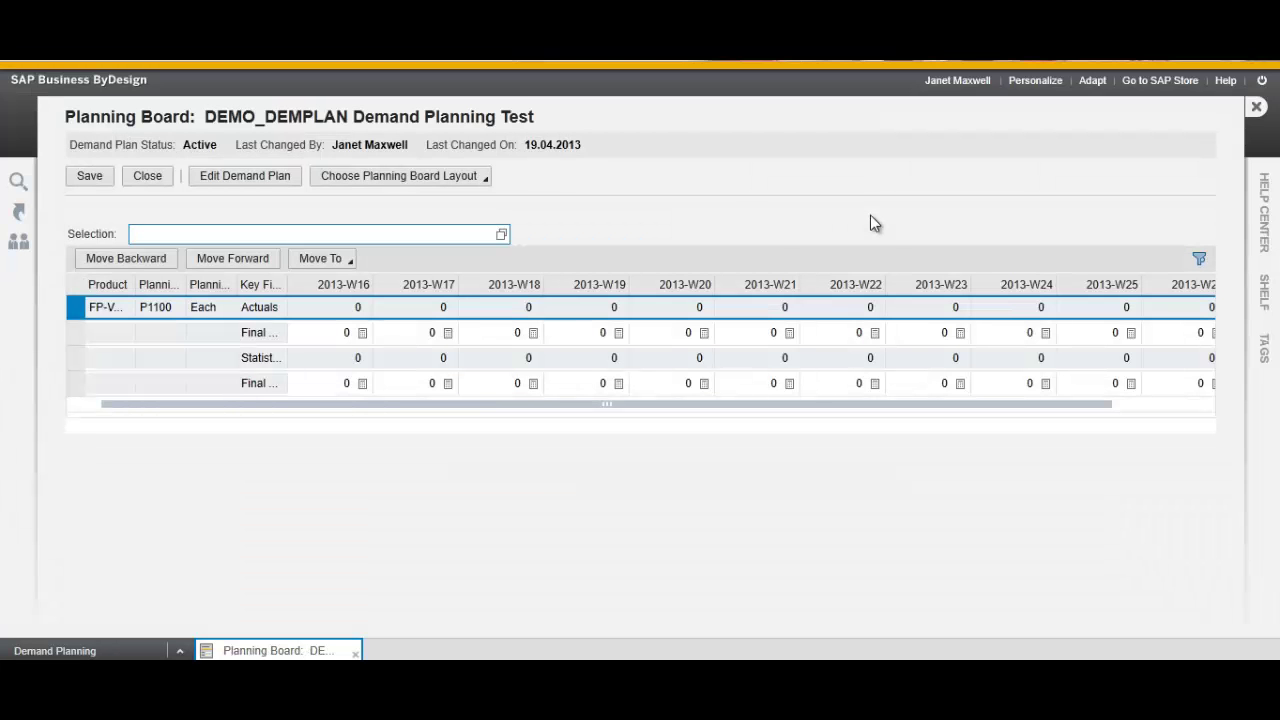
Switch the planning board to Maximal Layout and move the grid to History Start, 2013-W03
click(444, 176)
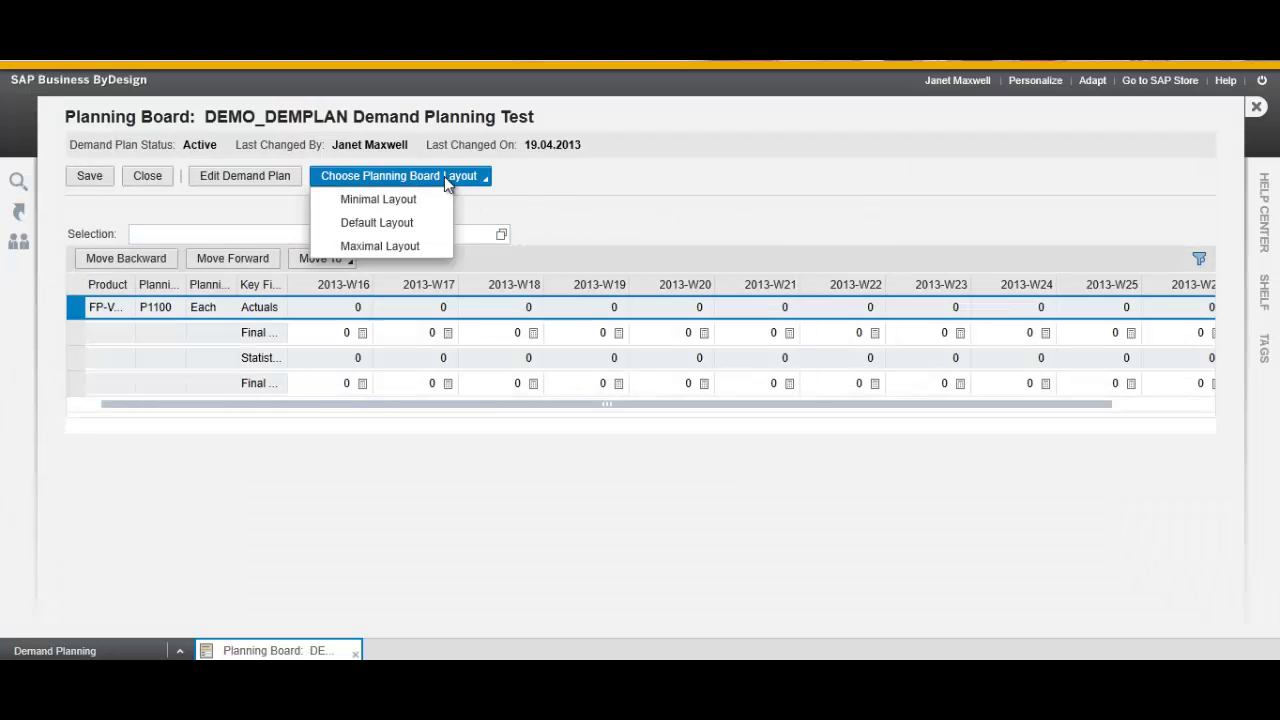
click(401, 246)
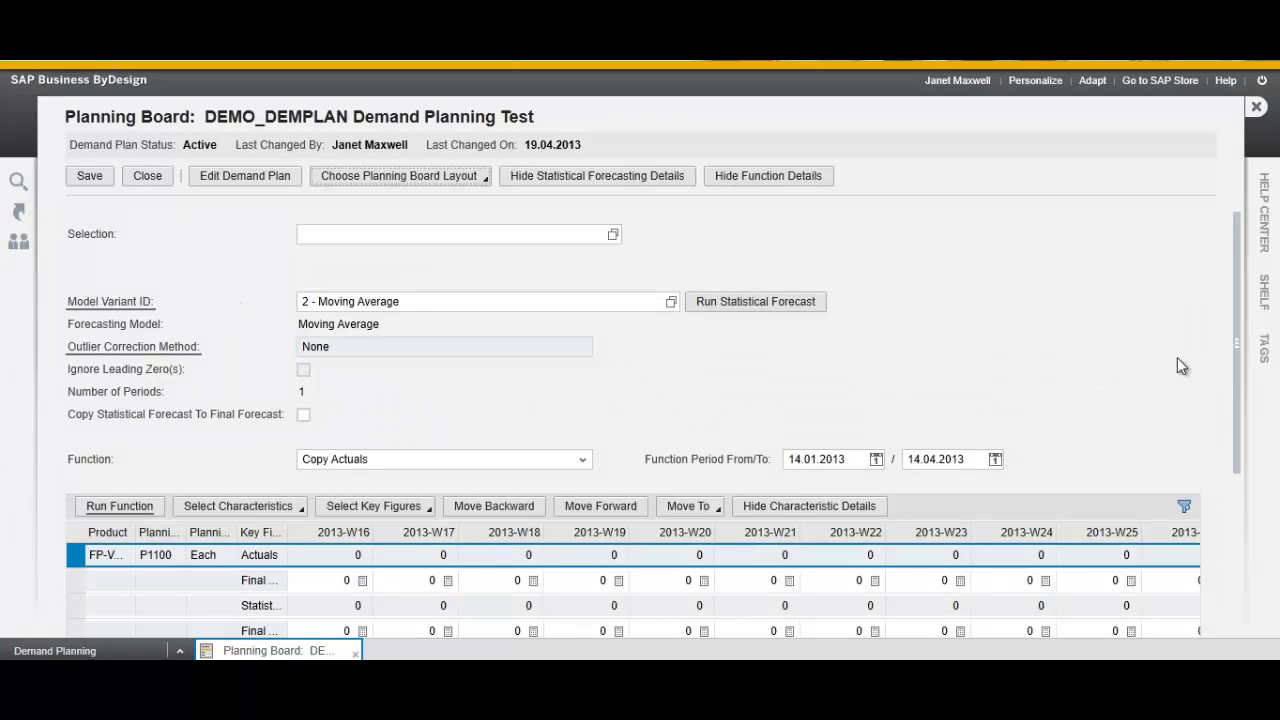
drag(1234, 414, 1235, 450)
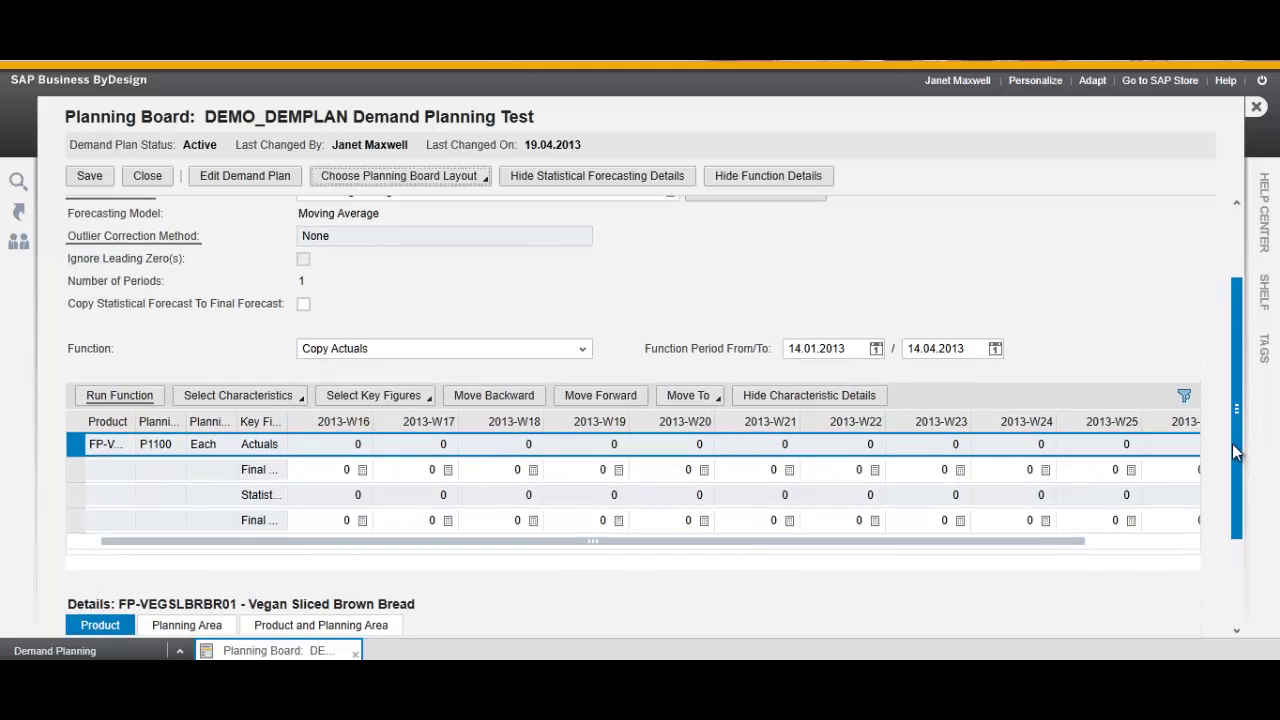
click(588, 398)
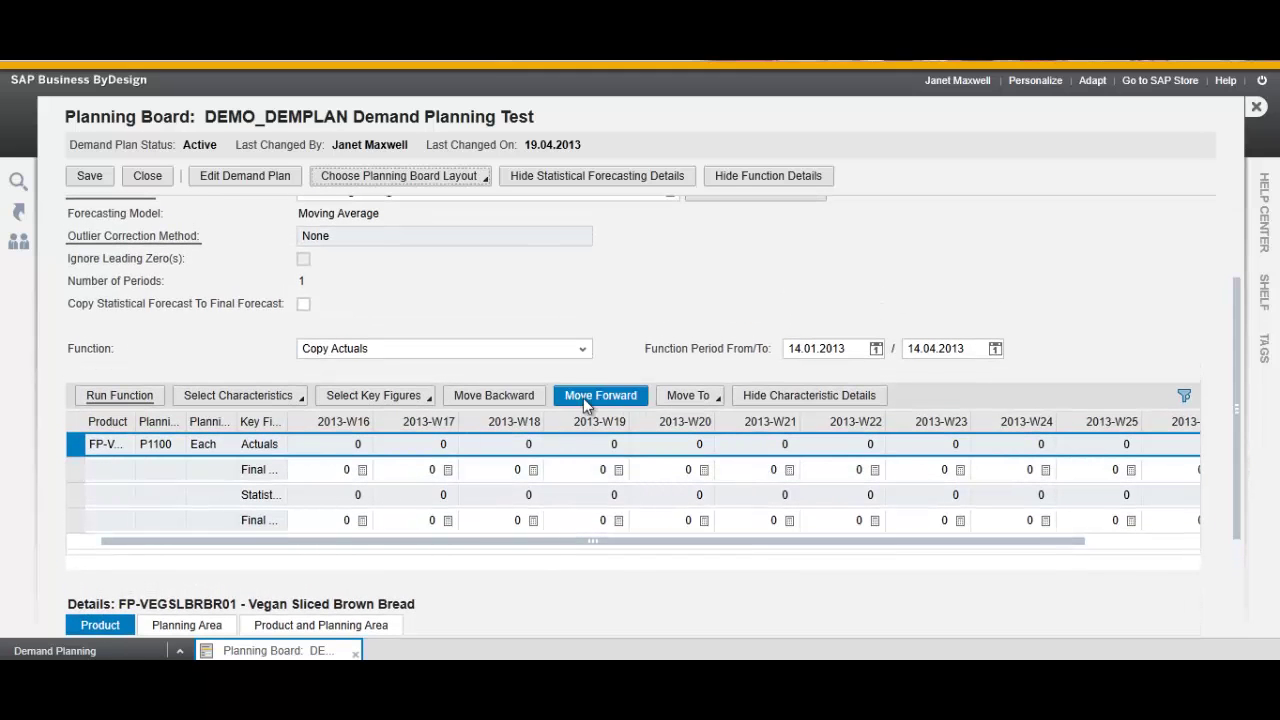
click(662, 400)
click(697, 444)
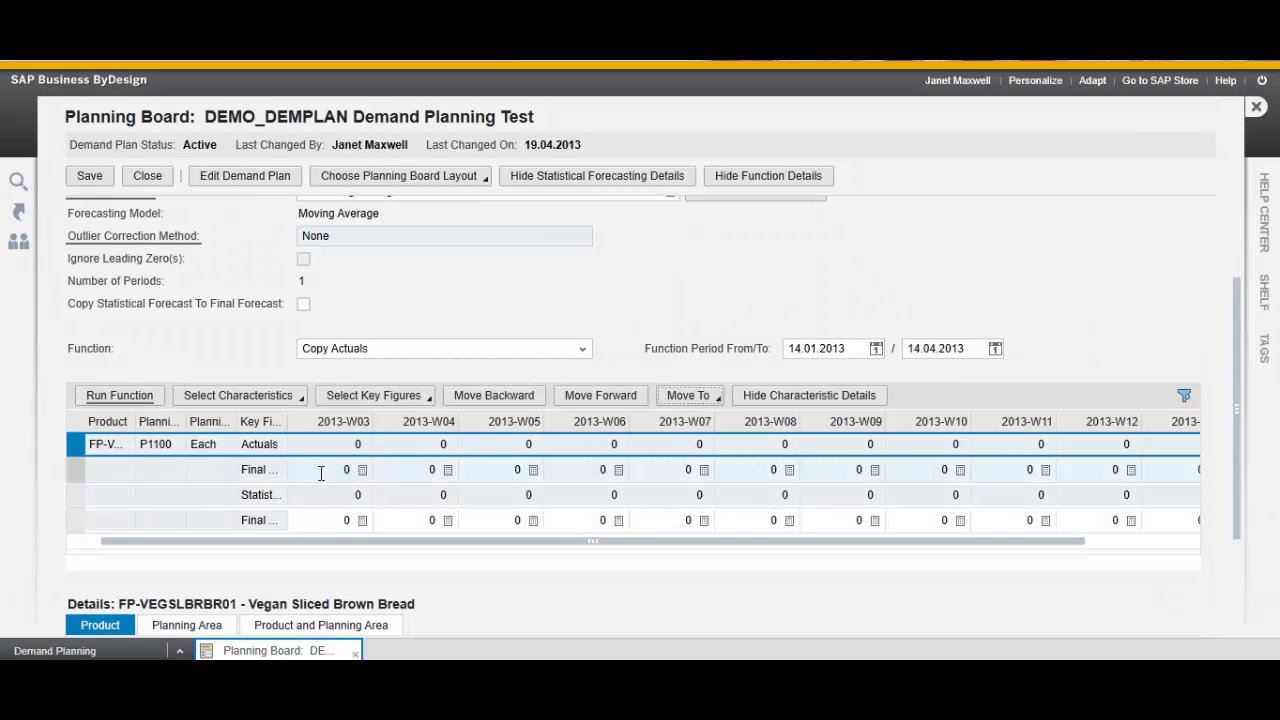
click(321, 470)
Enter final forecasts 90, 100, 104, 87, 100, 98 for weeks 2013-W03 to W08
text(90)
key(Tab)
text(100)
key(Tab)
text(104)
key(Tab)
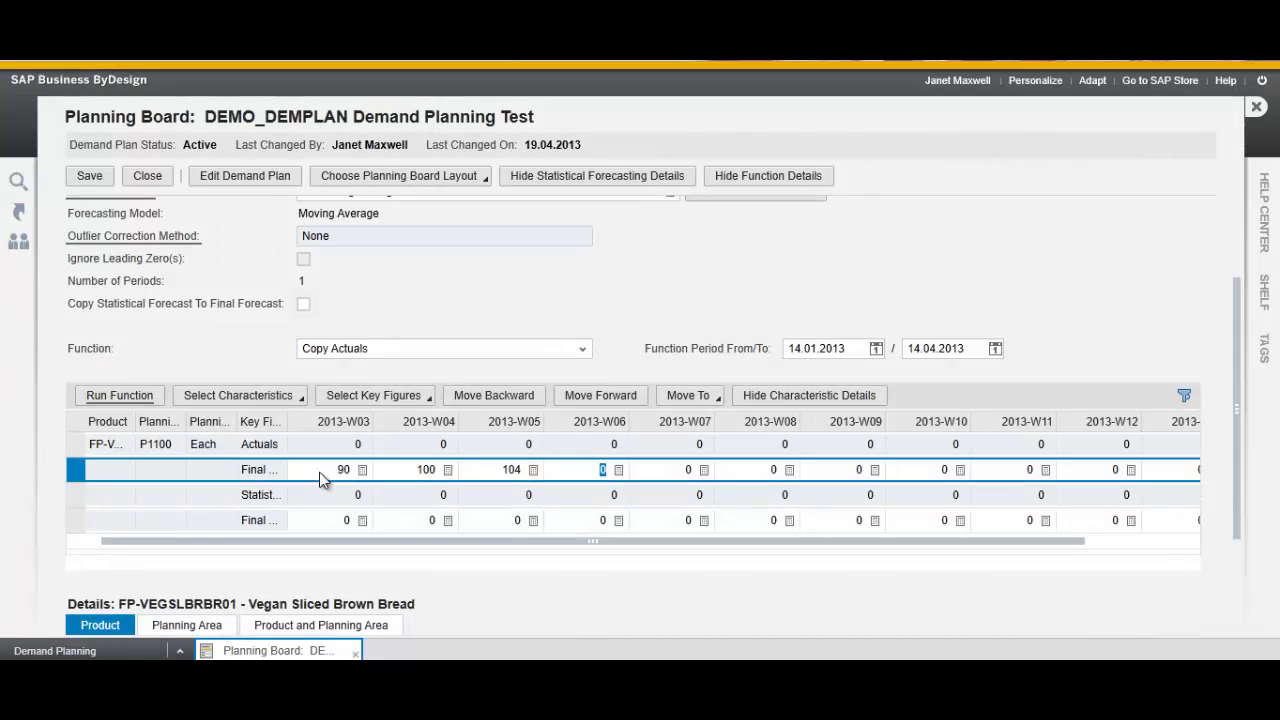
text(87)
key(Tab)
text(100)
key(Tab)
text(98)
key(Tab)
Enter final forecasts 99, 103, 110, 100, 89, 115 for weeks 2013-W09 to W14
text(99)
key(Tab)
text(103)
key(Tab)
text(110)
key(Tab)
key(Tab)
key(Tab)
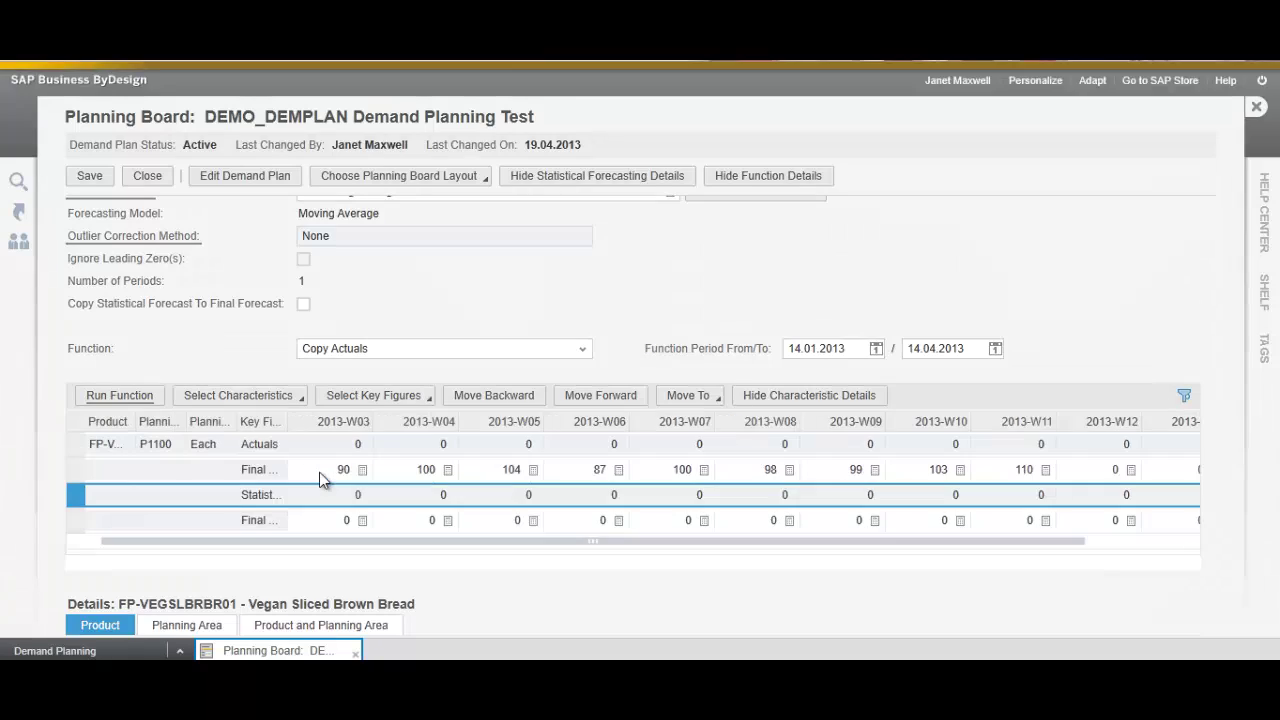
scroll(1190, 528, right, 2)
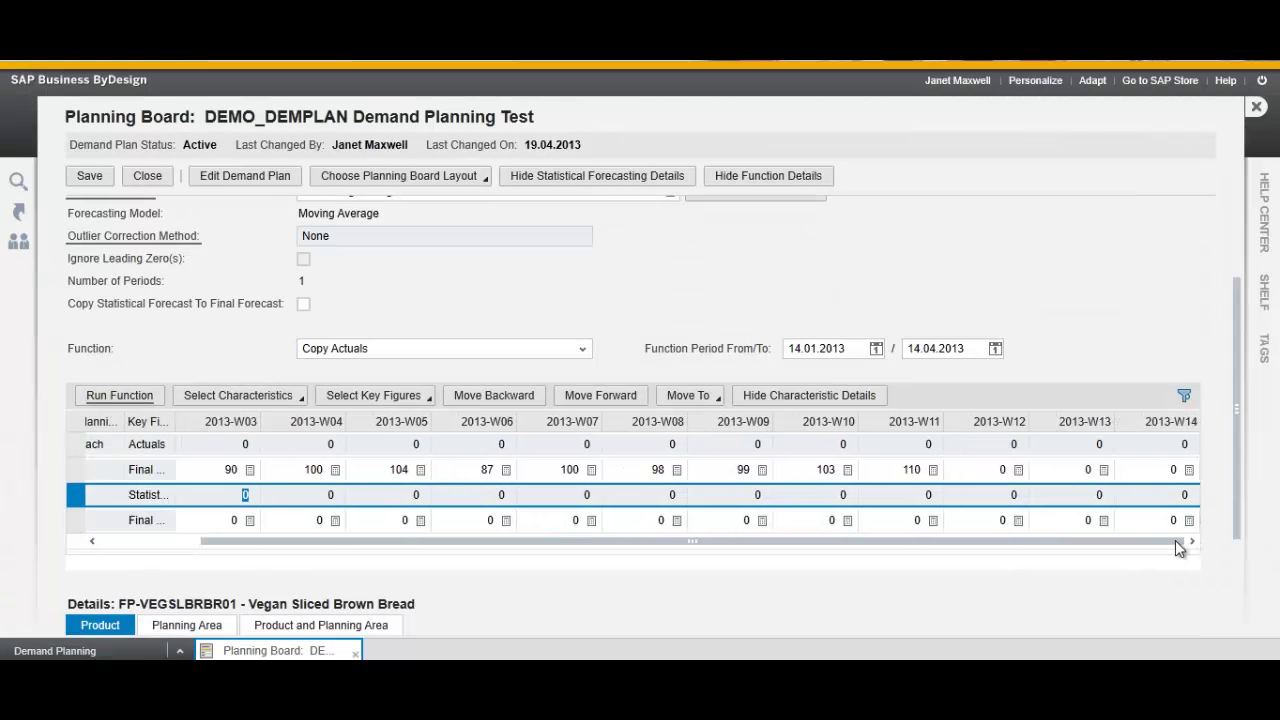
click(987, 470)
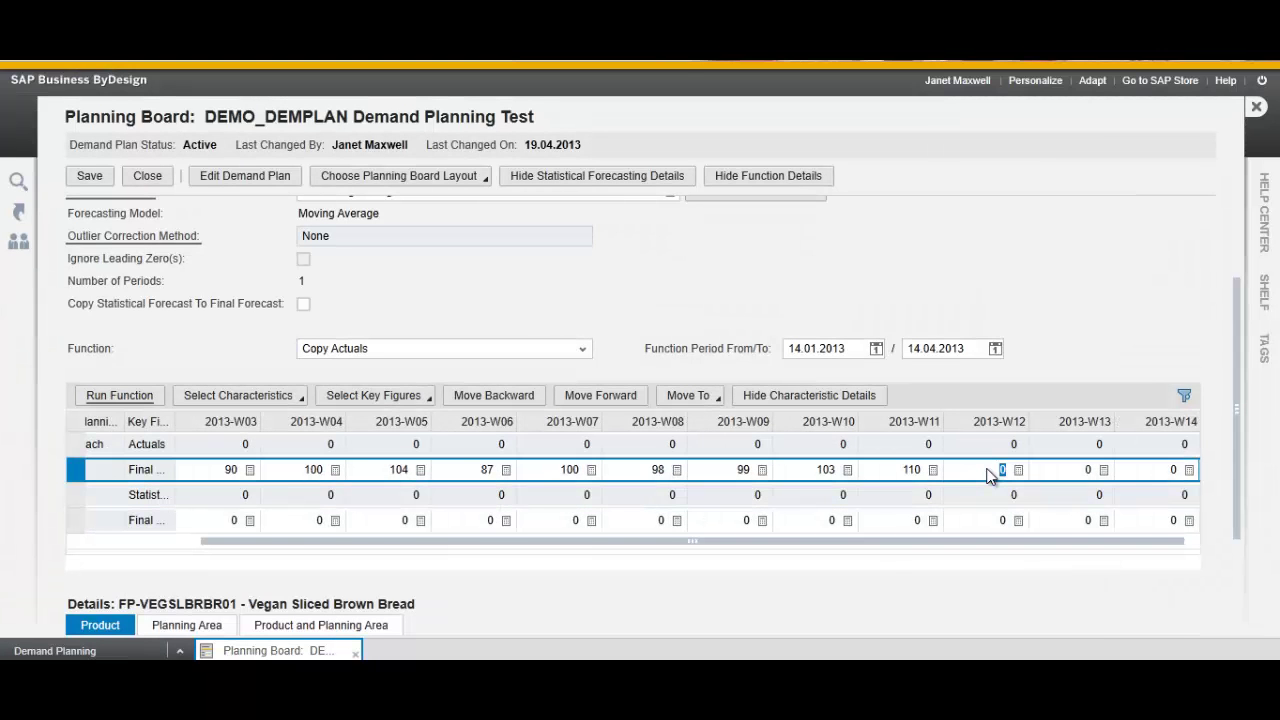
key(Tab)
text(89)
key(Tab)
key(Return)
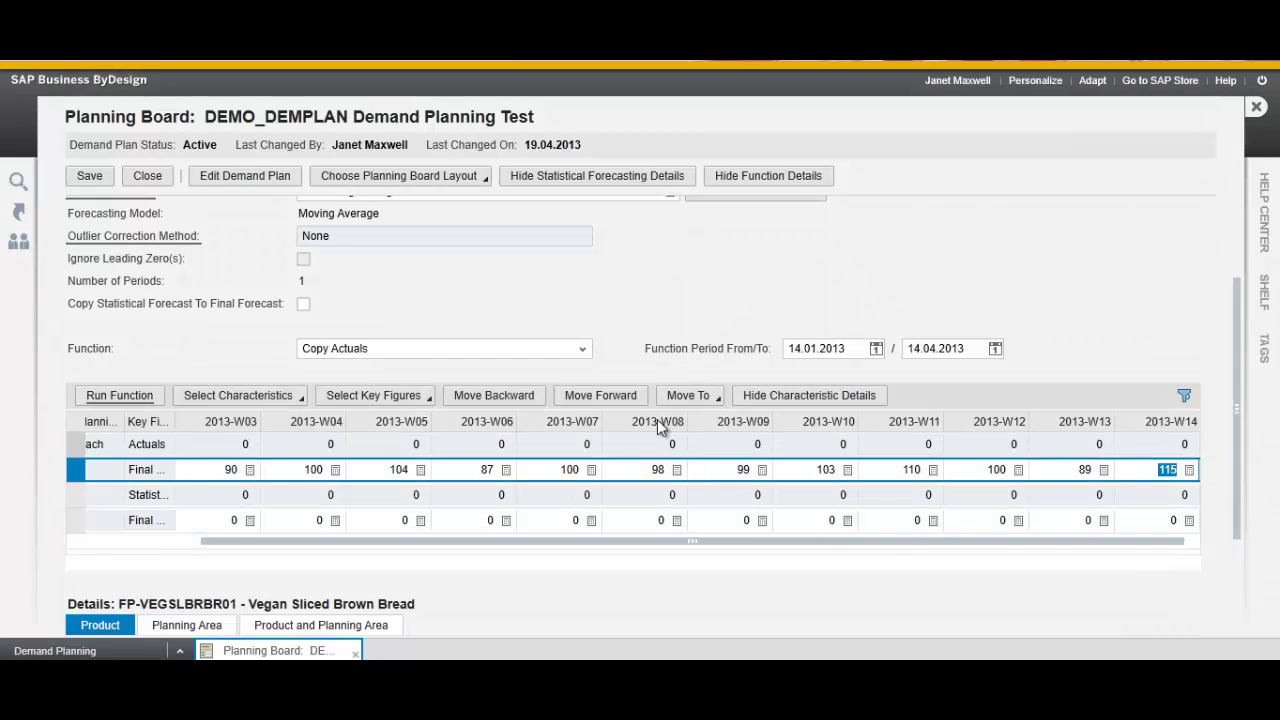
click(680, 395)
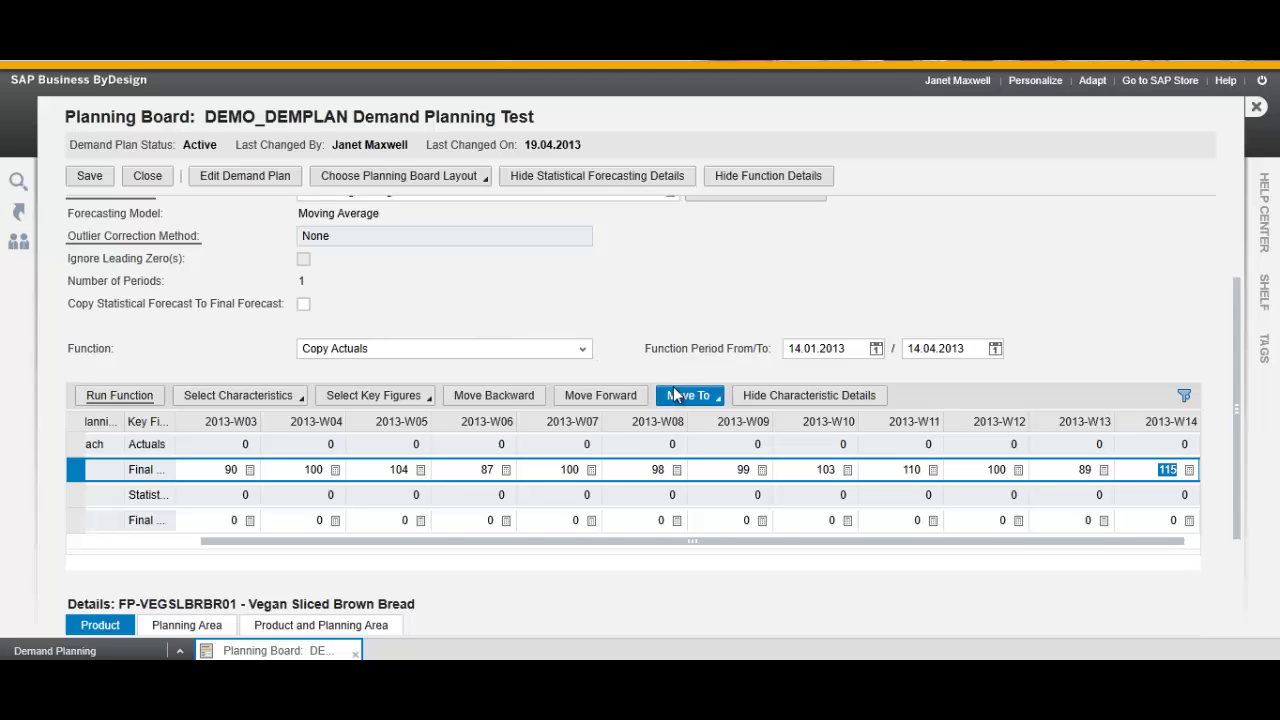
From the forecasting start, run a statistical forecast with model variant 1 Average, giving 91.923 weekly
click(697, 418)
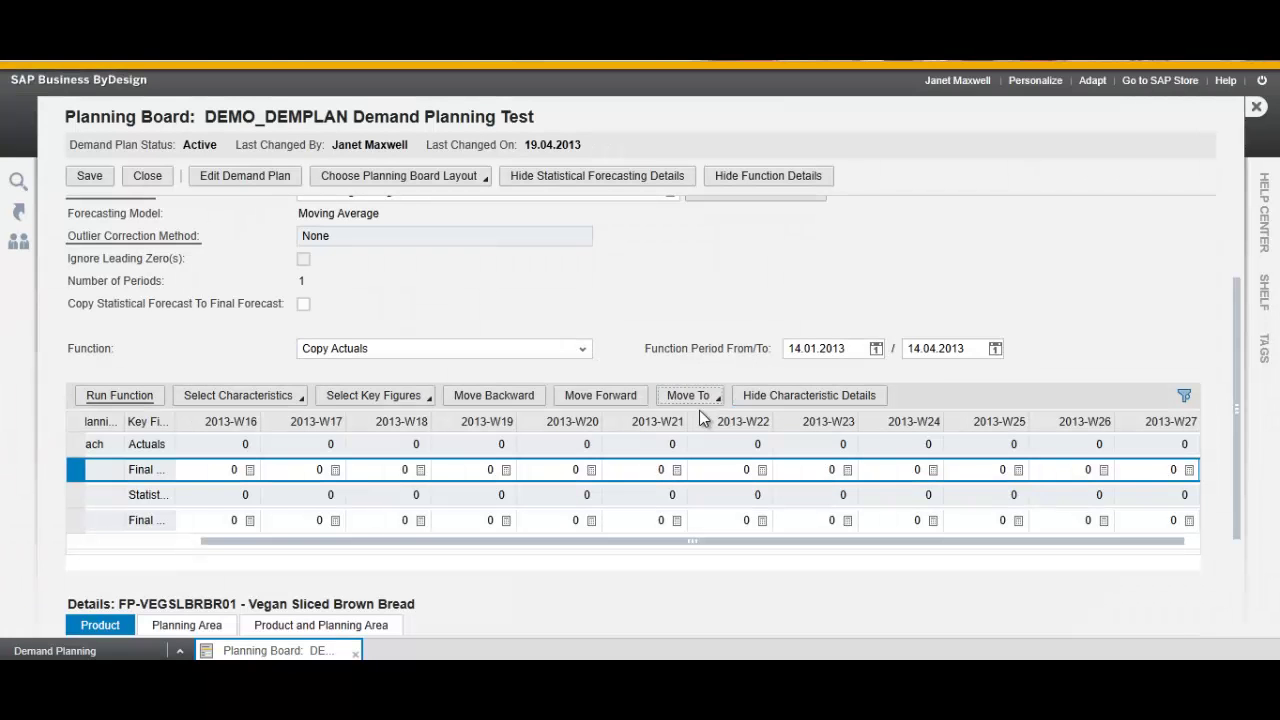
scroll(932, 320, up, 2)
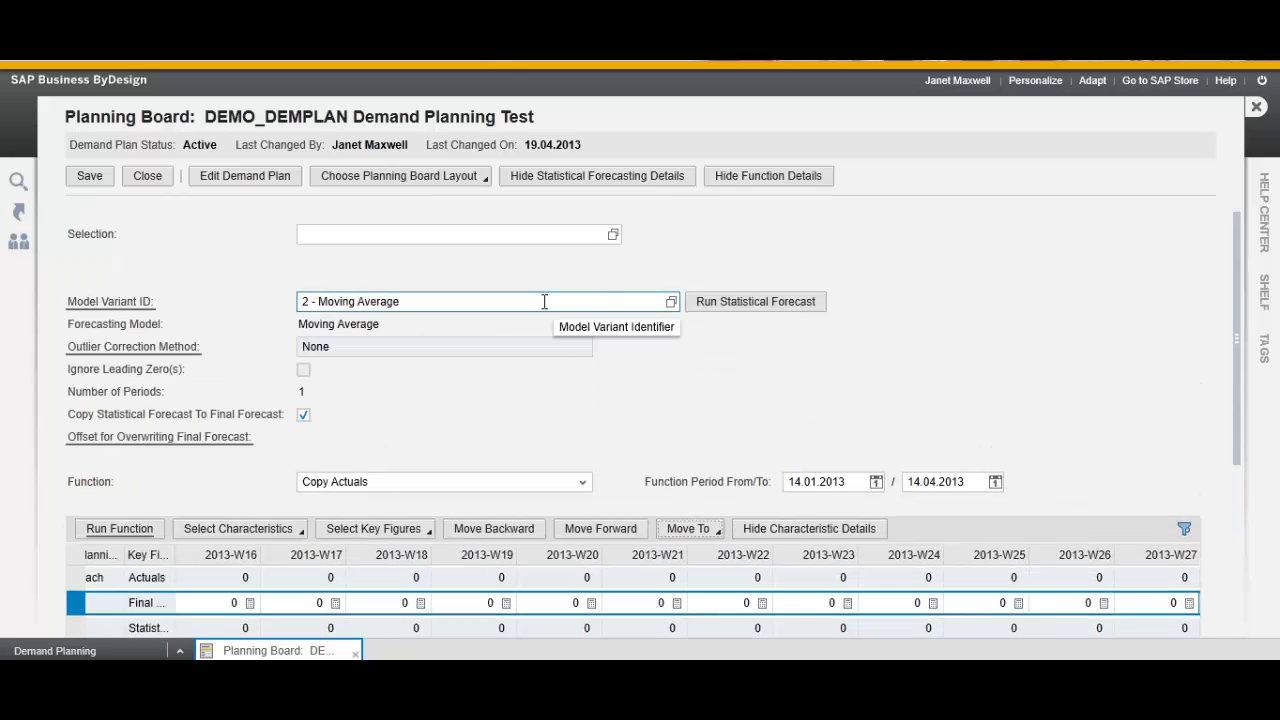
click(671, 301)
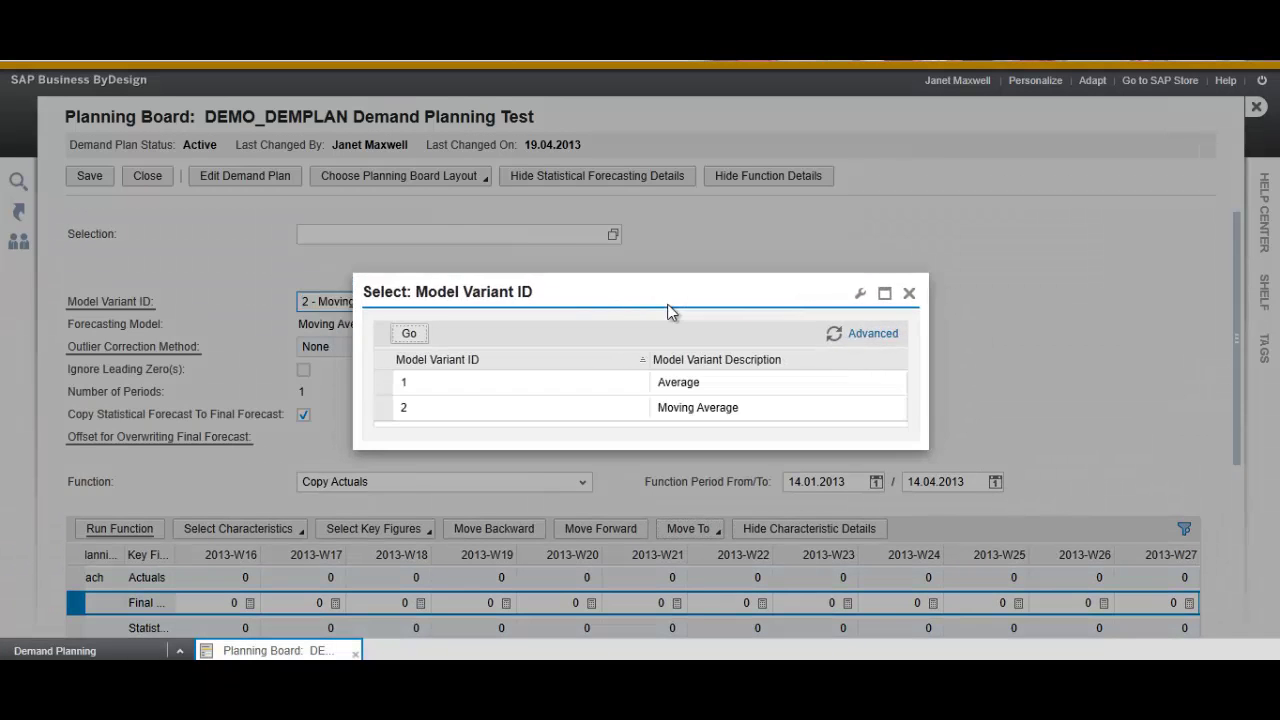
double_click(590, 382)
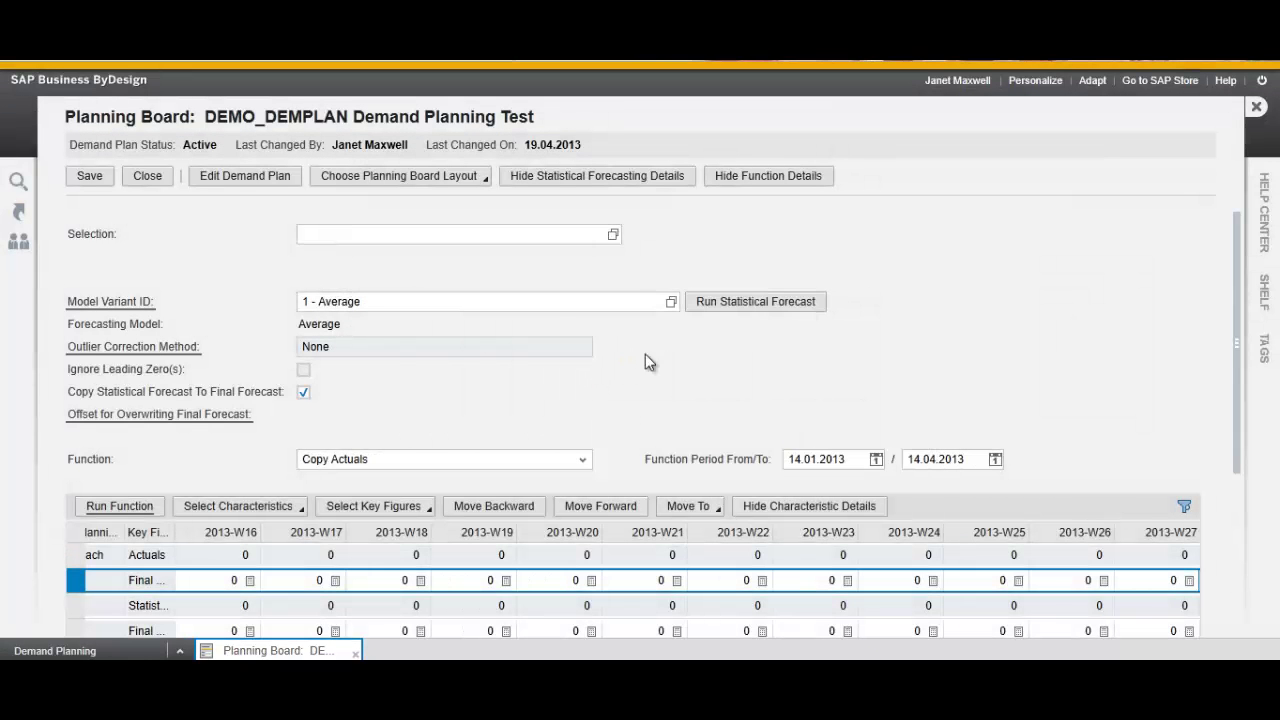
click(742, 304)
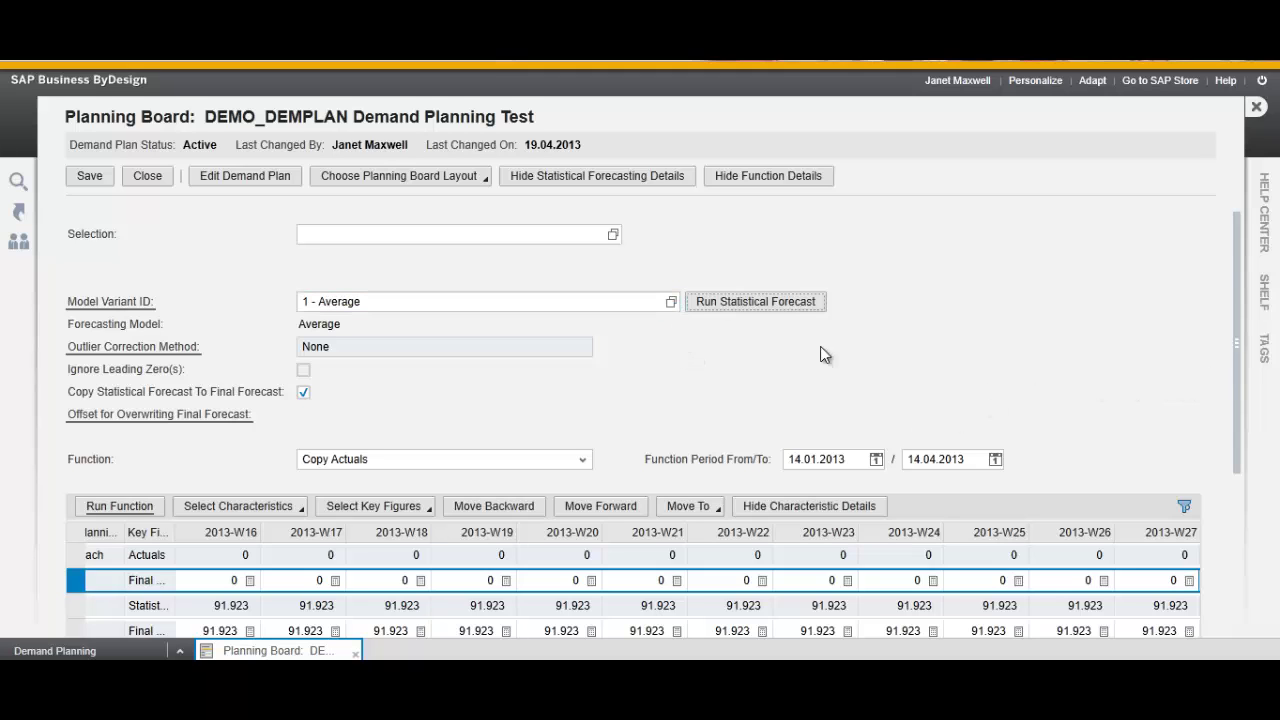
Save the demand plan forecasts and close the planning board
drag(1235, 365, 1230, 400)
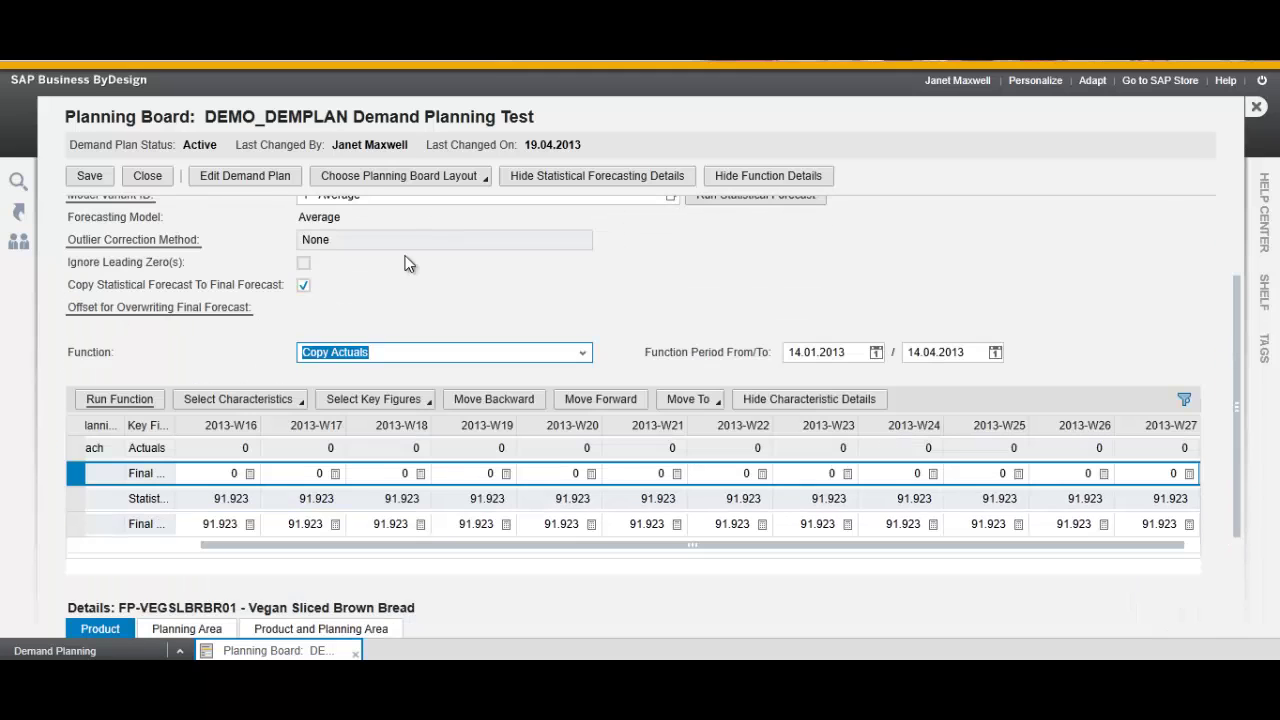
click(90, 180)
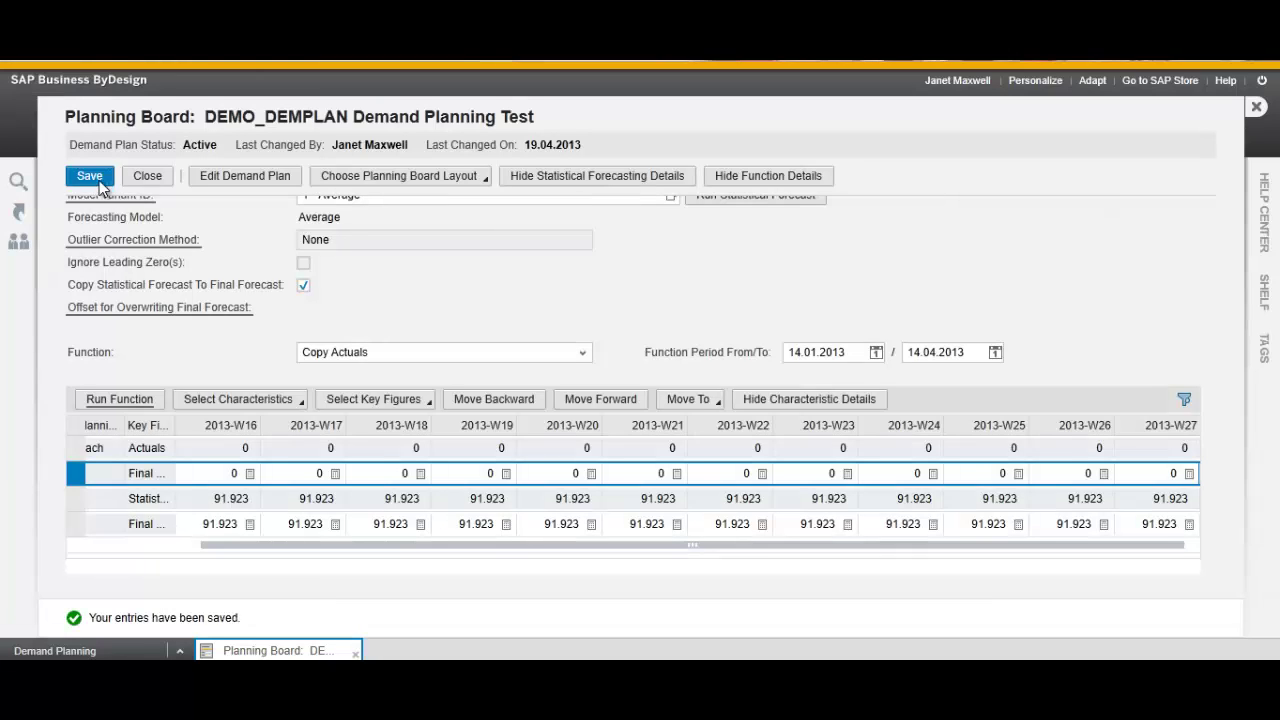
click(137, 175)
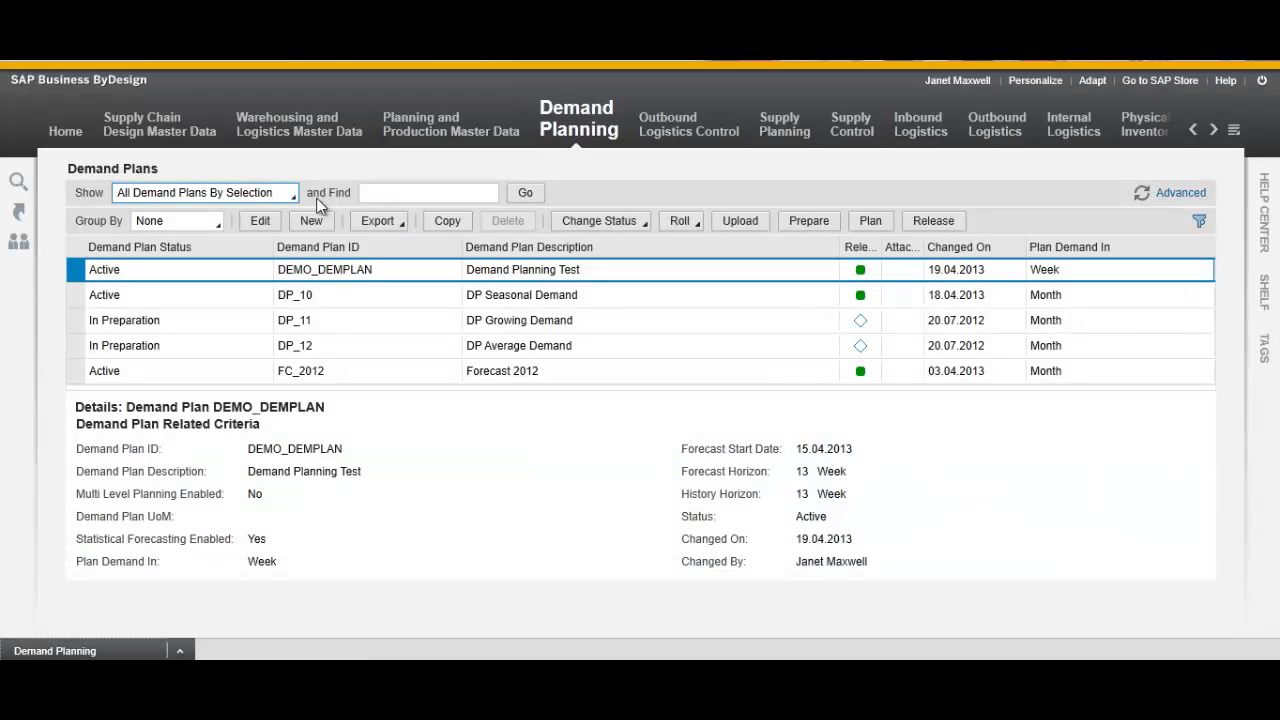
Release DEMO_DEMPLAN for 13 weeks, 15.04.2013 to 14.07.2013, from the refreshed Demand Plans list
click(1142, 198)
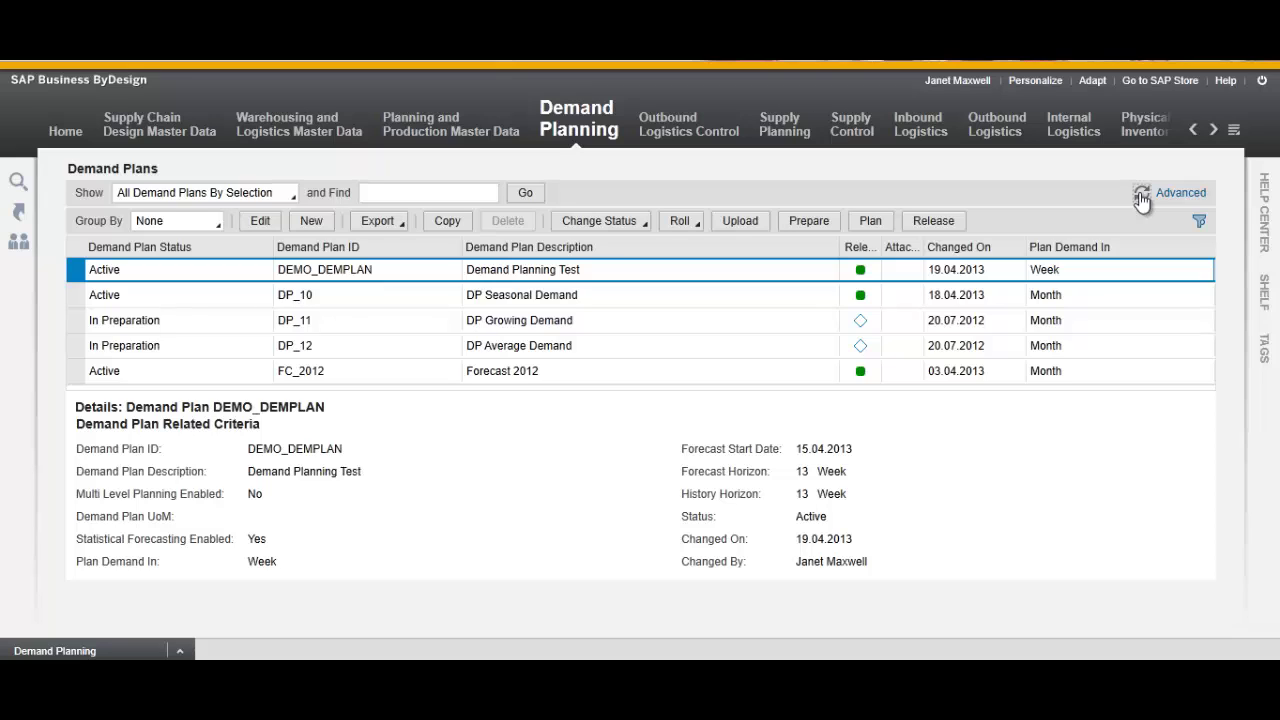
click(625, 223)
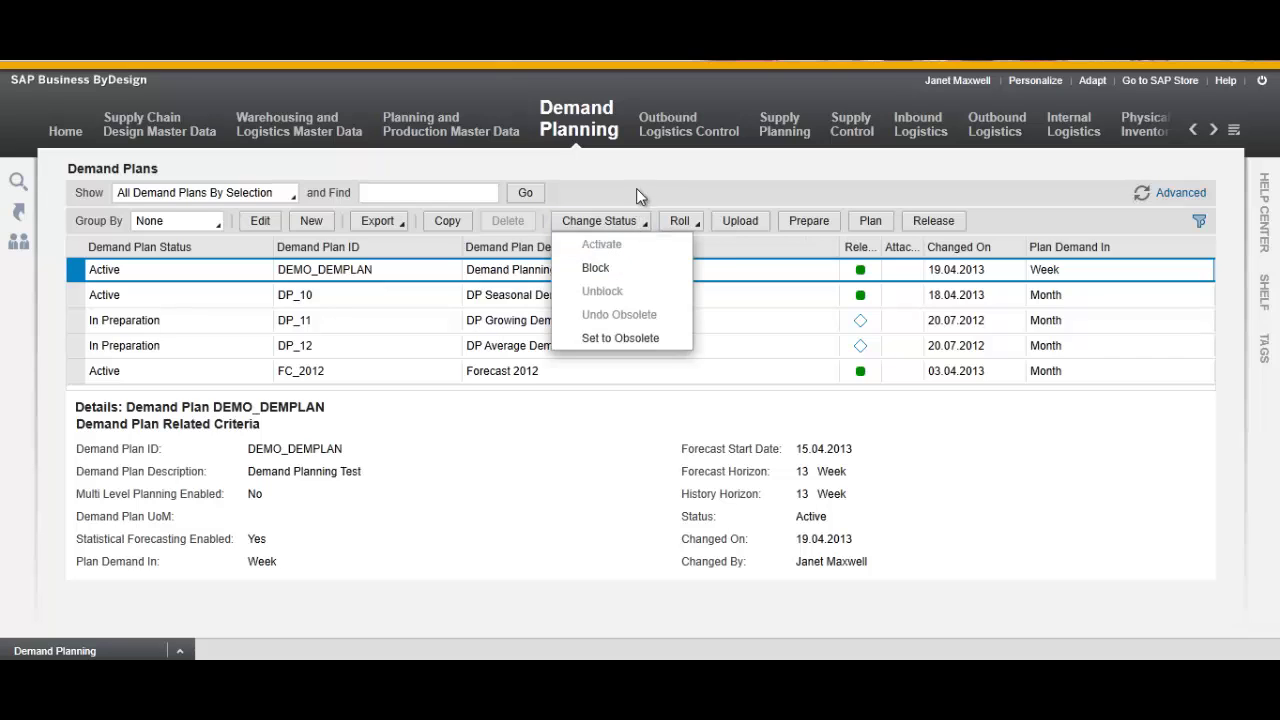
click(635, 187)
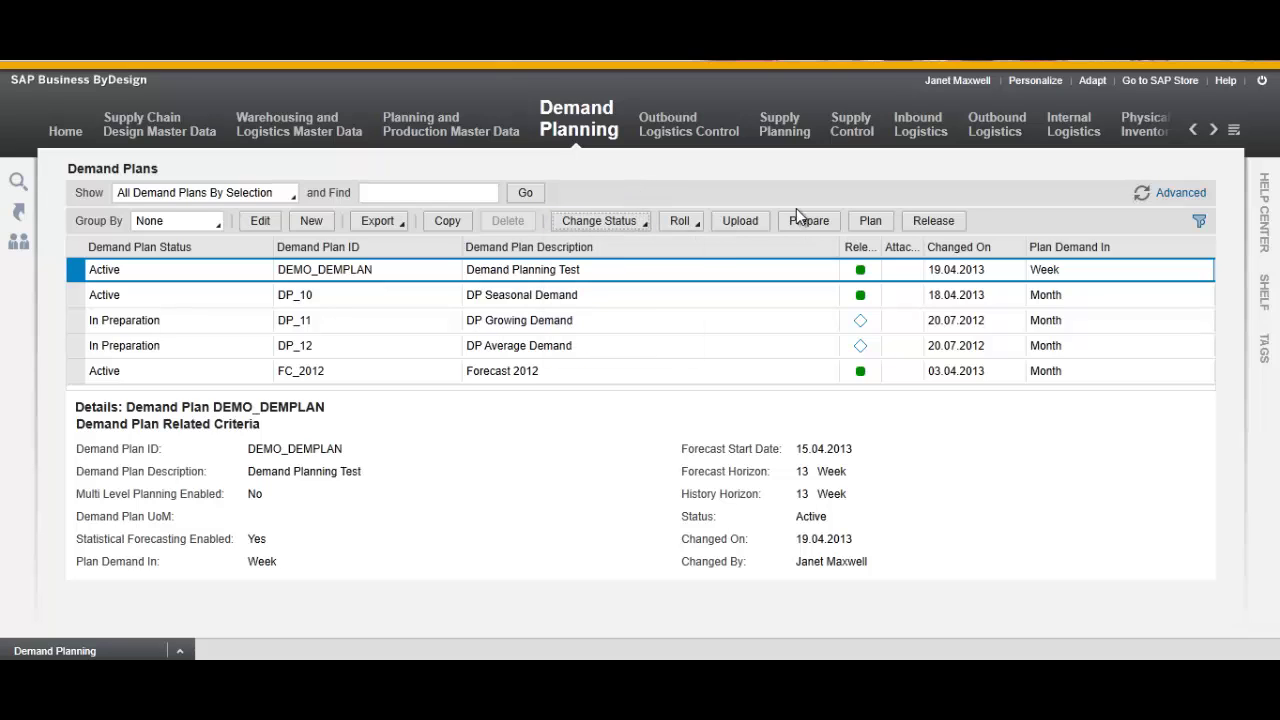
click(921, 222)
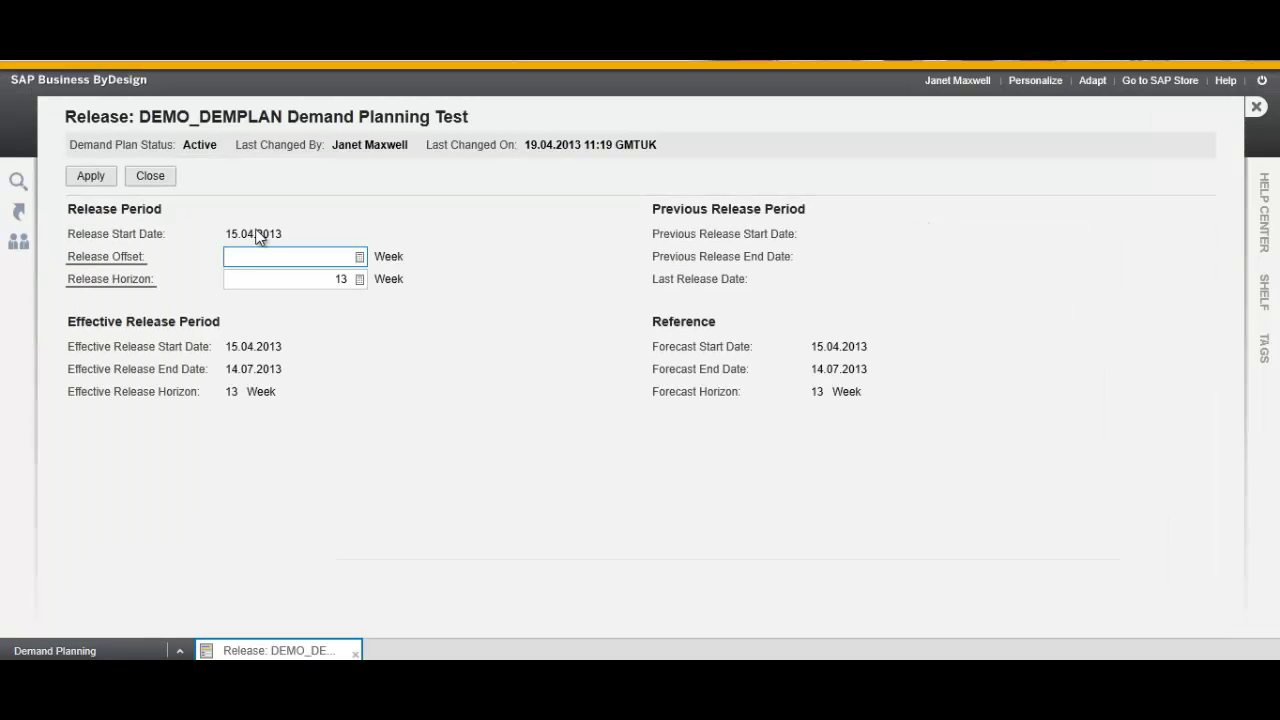
click(90, 177)
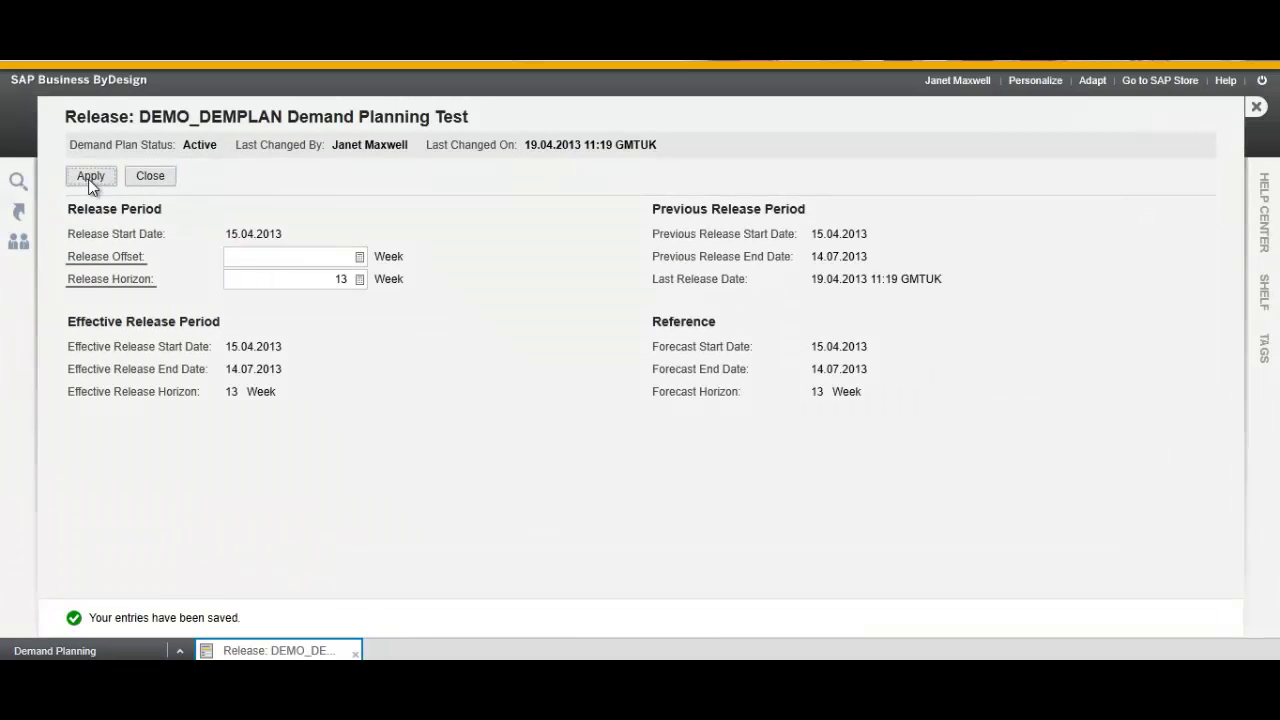
click(151, 175)
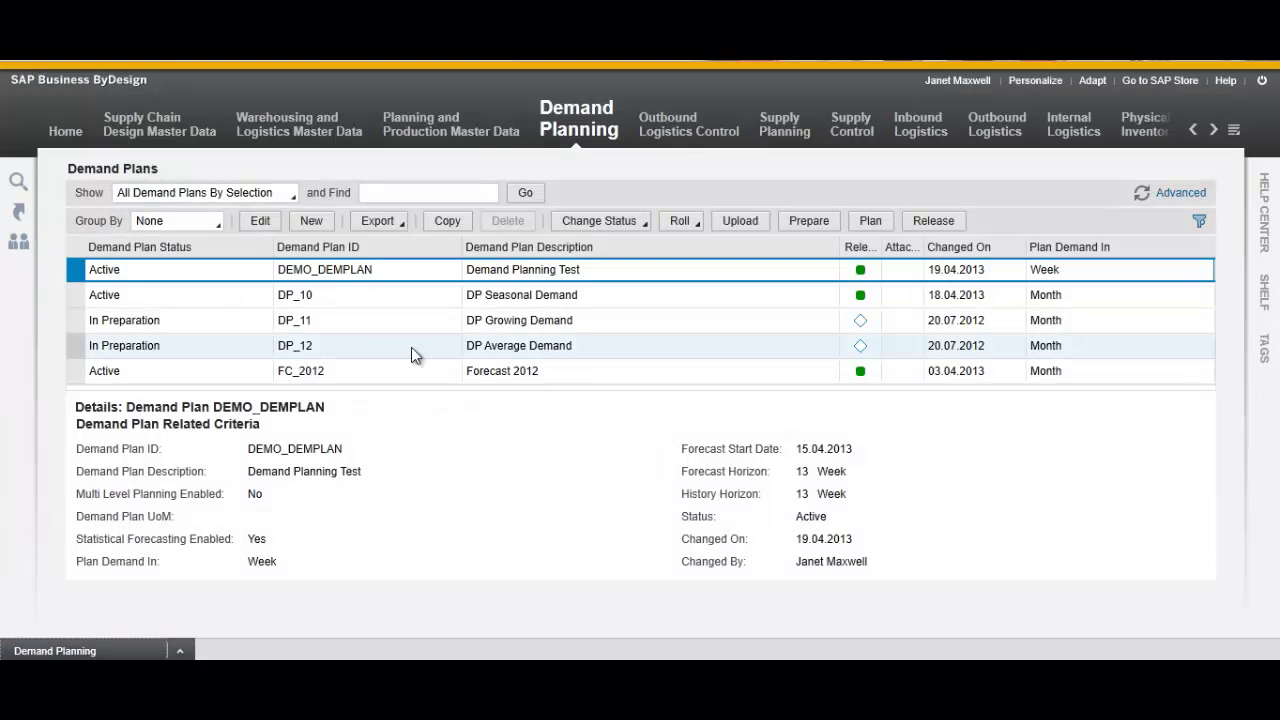
Open product planning details for FP-VEGSLBRBR01 from the Supply Planning products list
mouse_move(784, 124)
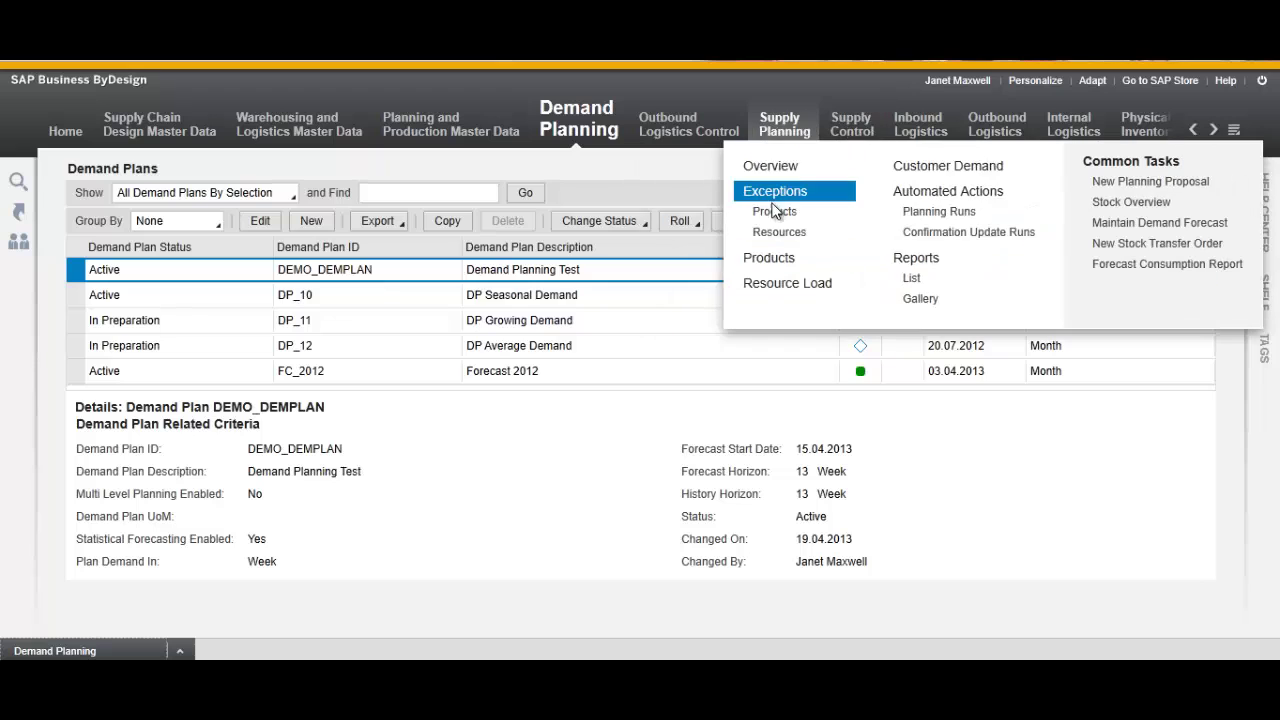
click(778, 262)
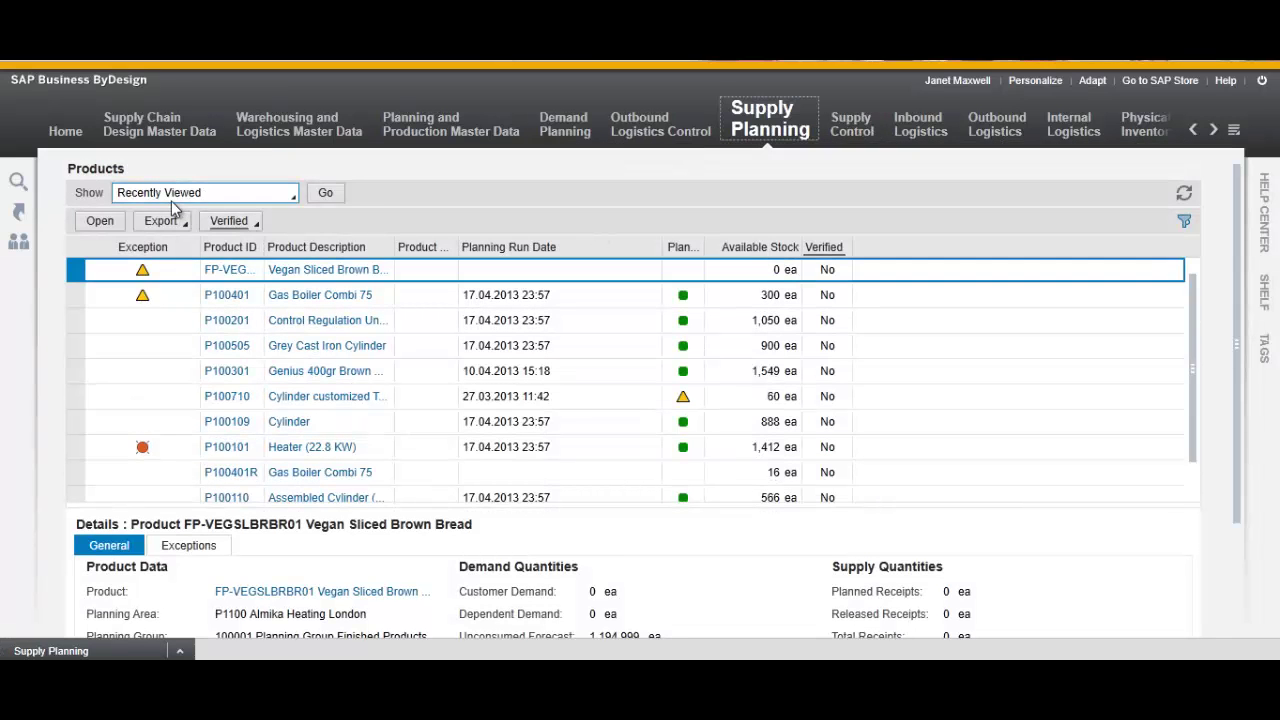
click(100, 220)
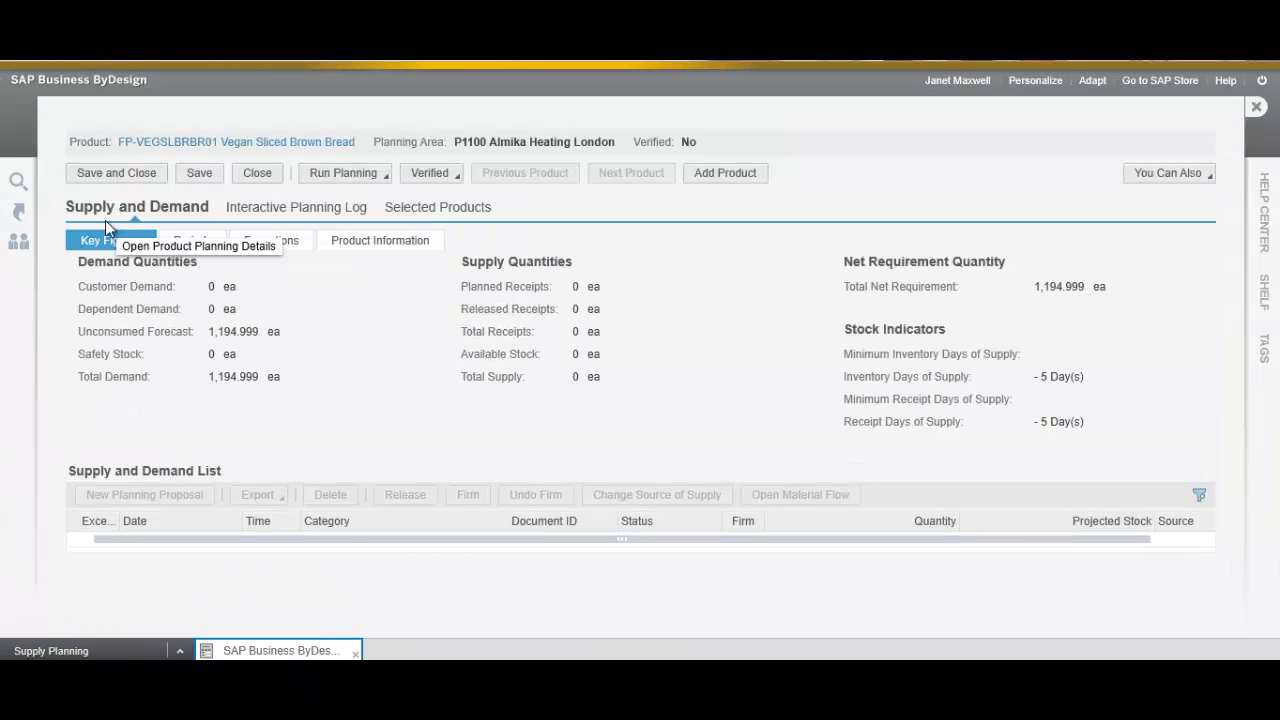